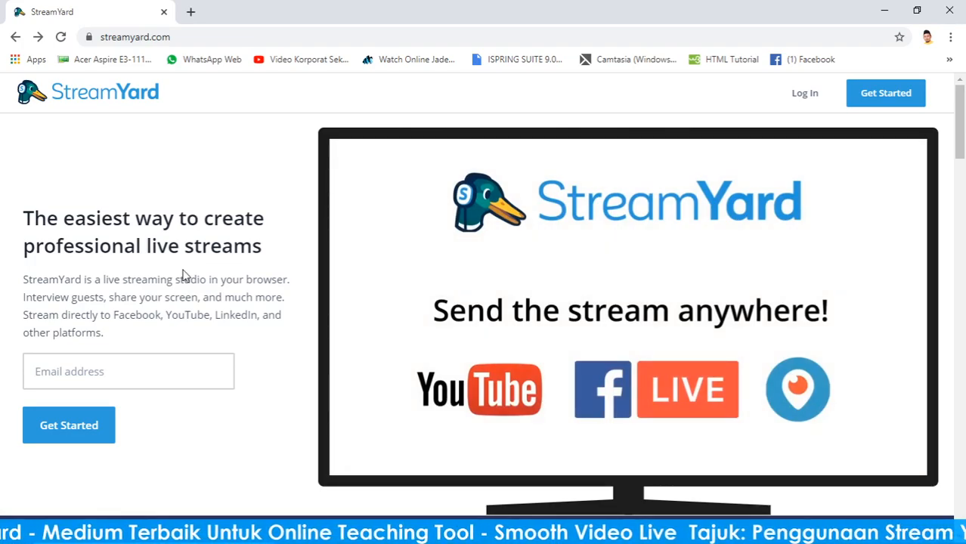
{"action": "left_click", "coordinate": [93, 377]}
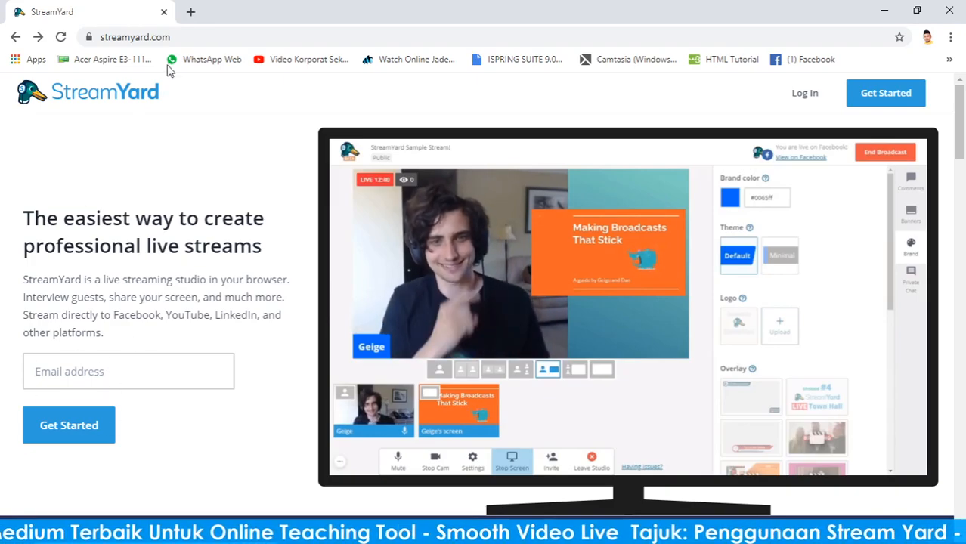
{"action": "key", "text": "ctrl"}
{"action": "key", "text": "ctrl"}
{"action": "key", "text": "ctrl"}
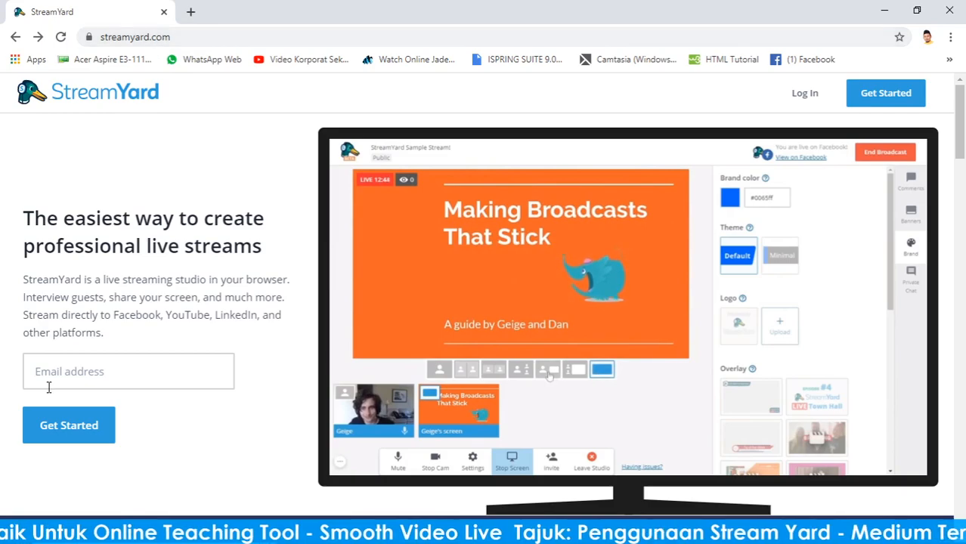
{"action": "key", "text": "ctrl"}
{"action": "key", "text": "ctrl"}
{"action": "key", "text": "ctrl"}
{"action": "key", "text": "ctrl"}
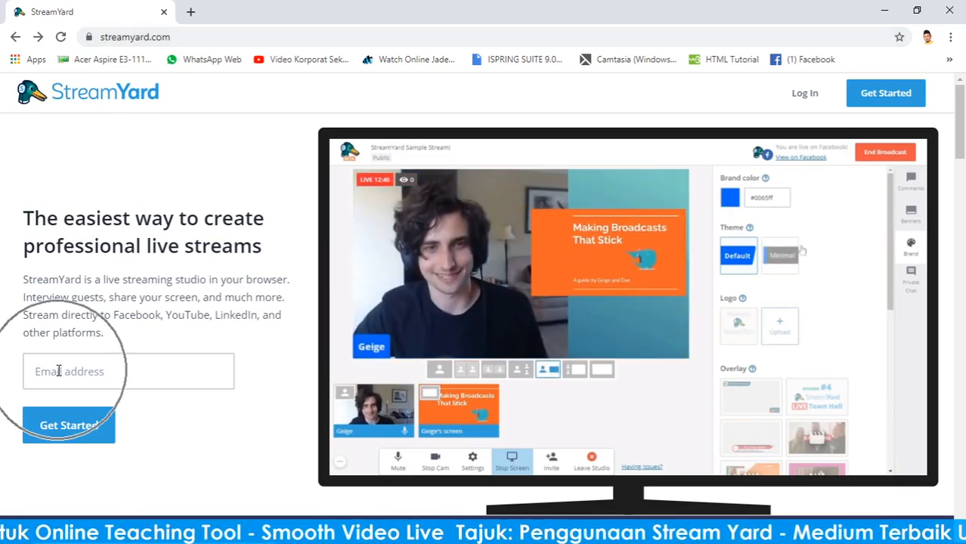
{"action": "key", "text": "ctrl"}
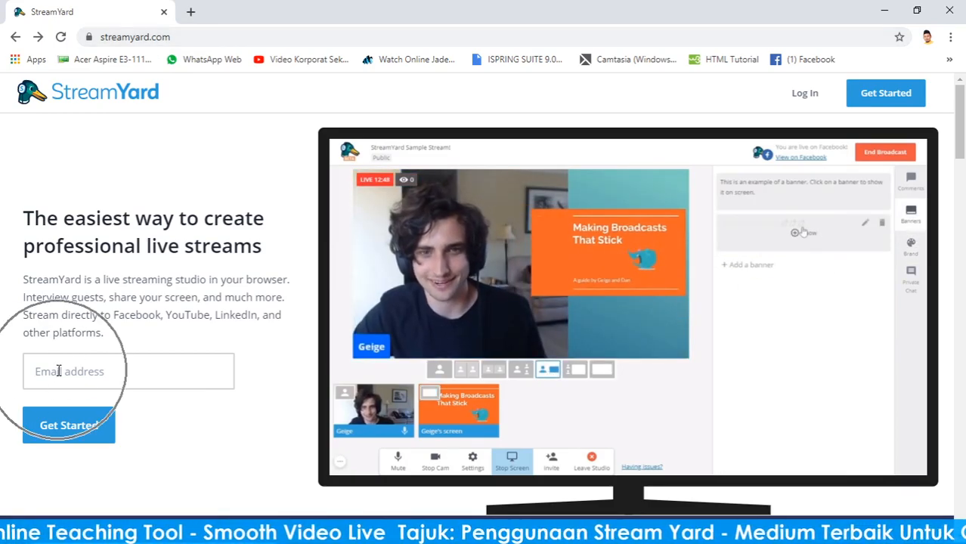
Step: Enter the account's e-mail address in the sign-up form and request a login code
{"action": "left_click", "coordinate": [58, 371]}
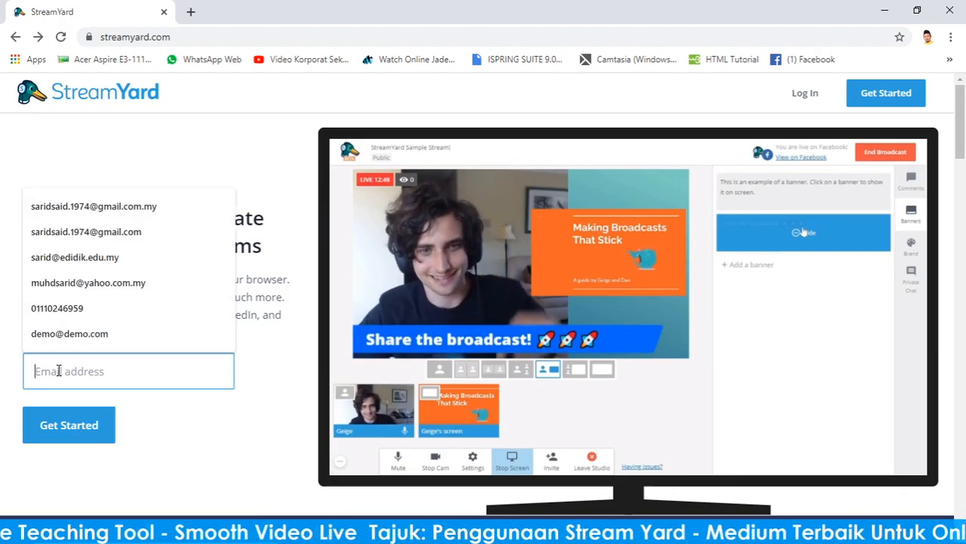
{"action": "left_click", "coordinate": [113, 236]}
{"action": "key", "text": "ctrl"}
{"action": "key", "text": "ctrl"}
{"action": "left_click", "coordinate": [82, 427]}
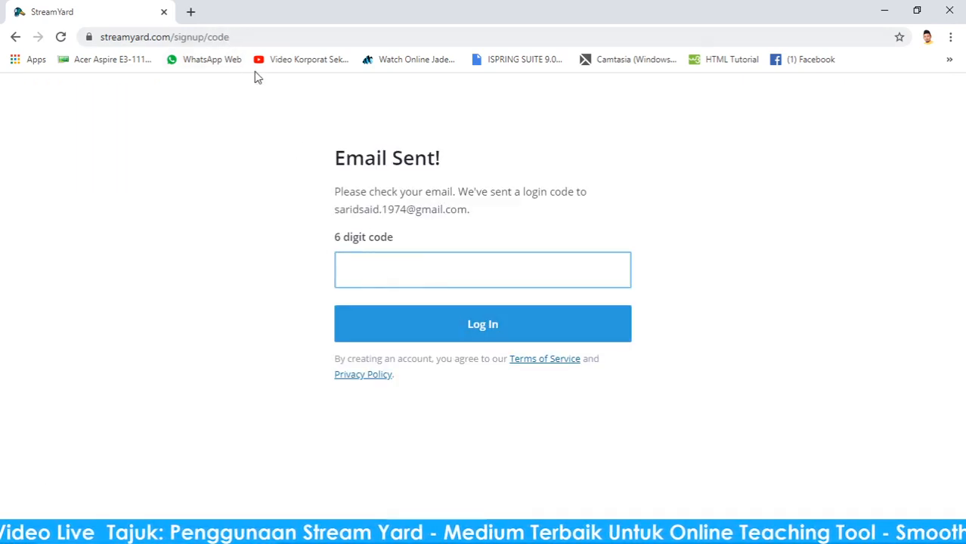
Step: Open Gmail in a new browser tab and copy the login code from the newest StreamYard Login Code message
{"action": "key", "text": "ctrl"}
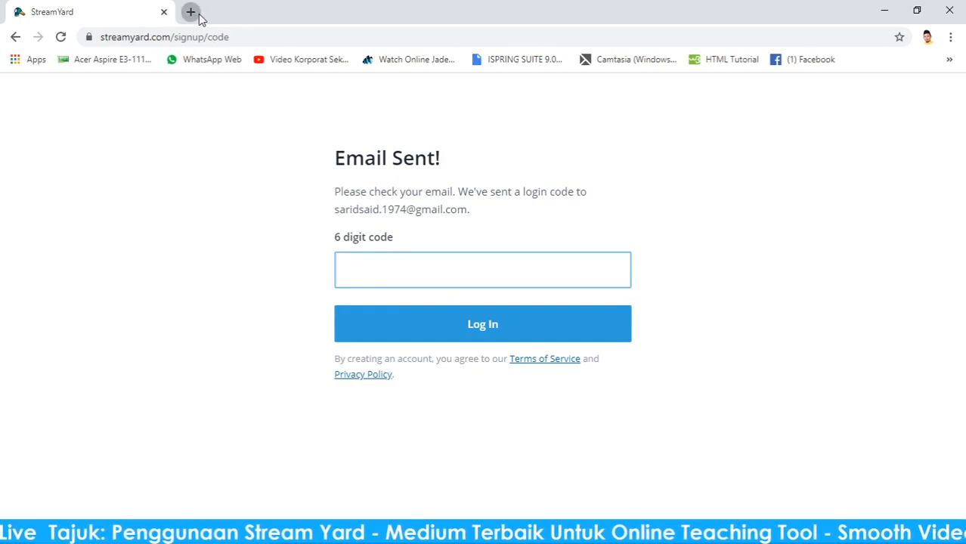
{"action": "left_click", "coordinate": [198, 15]}
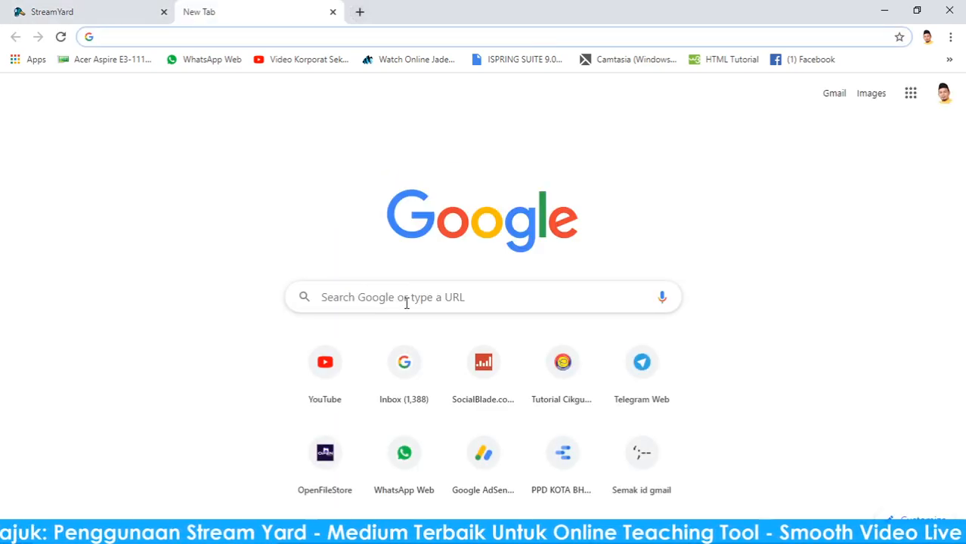
{"action": "left_click", "coordinate": [832, 96]}
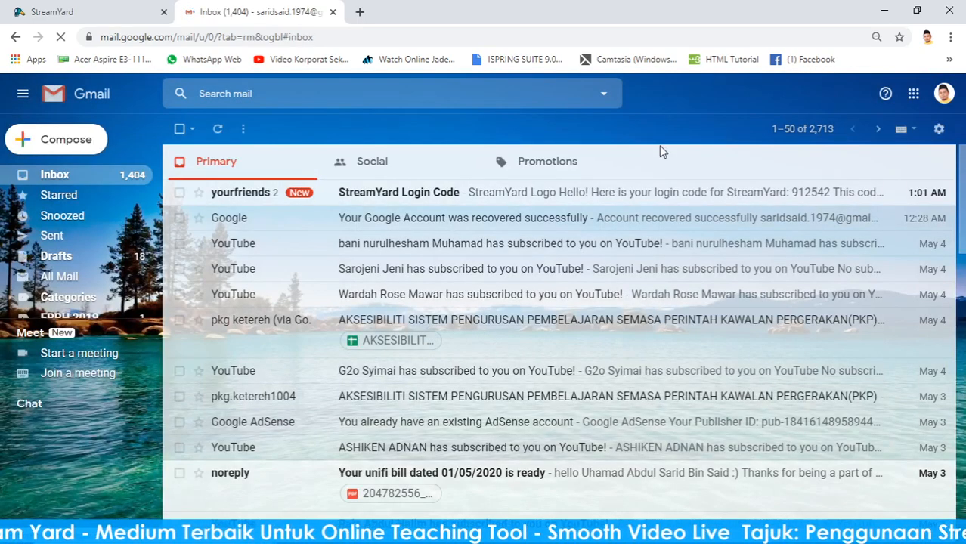
{"action": "left_click", "coordinate": [429, 198]}
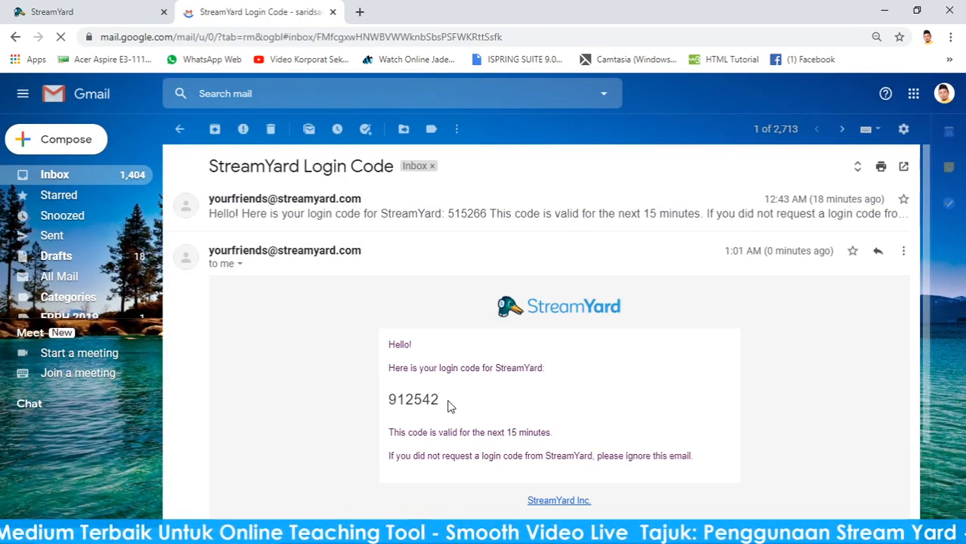
{"action": "left_click_drag", "start_coordinate": [449, 406], "coordinate": [399, 403]}
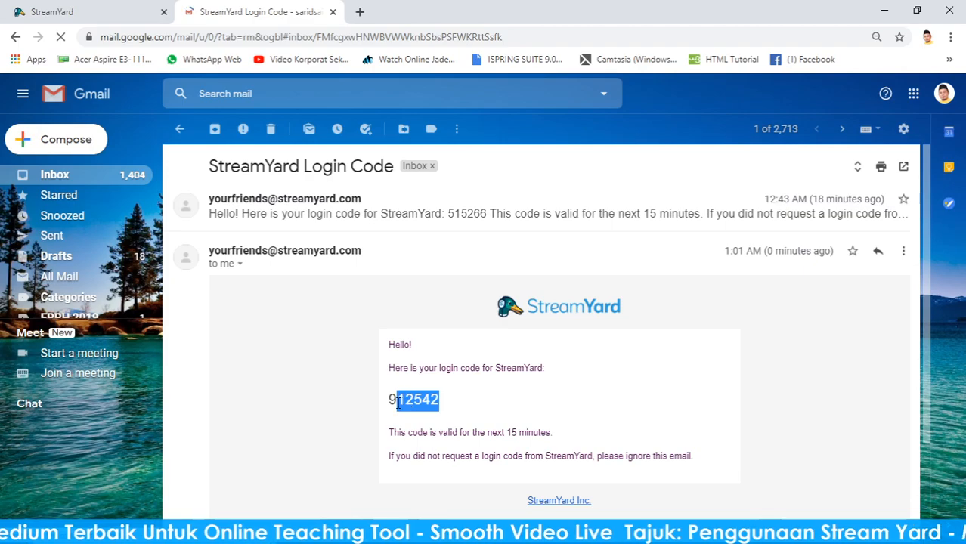
{"action": "right_click", "coordinate": [393, 406]}
{"action": "left_click", "coordinate": [446, 414]}
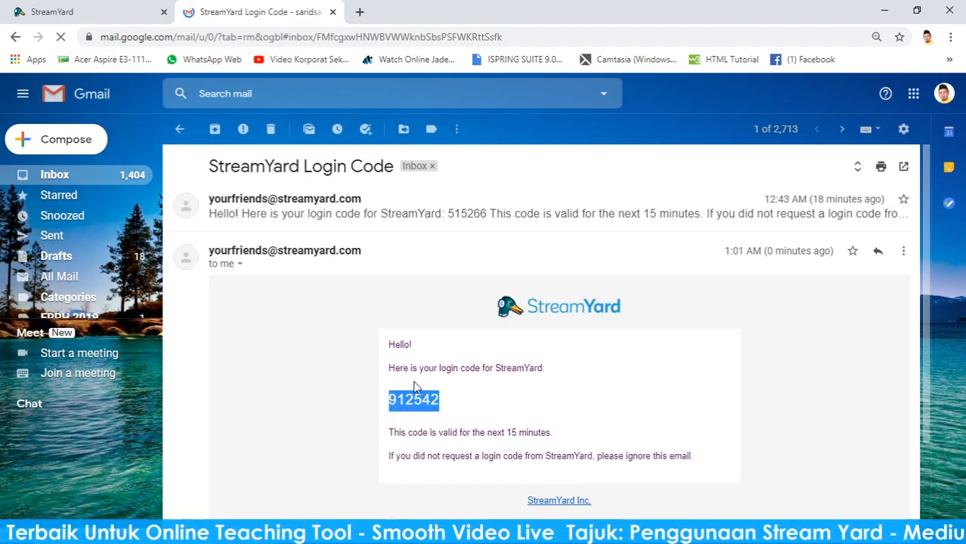
Step: Return to the StreamYard sign-up page, paste the 6 digit verification code and log in
{"action": "left_click", "coordinate": [121, 10]}
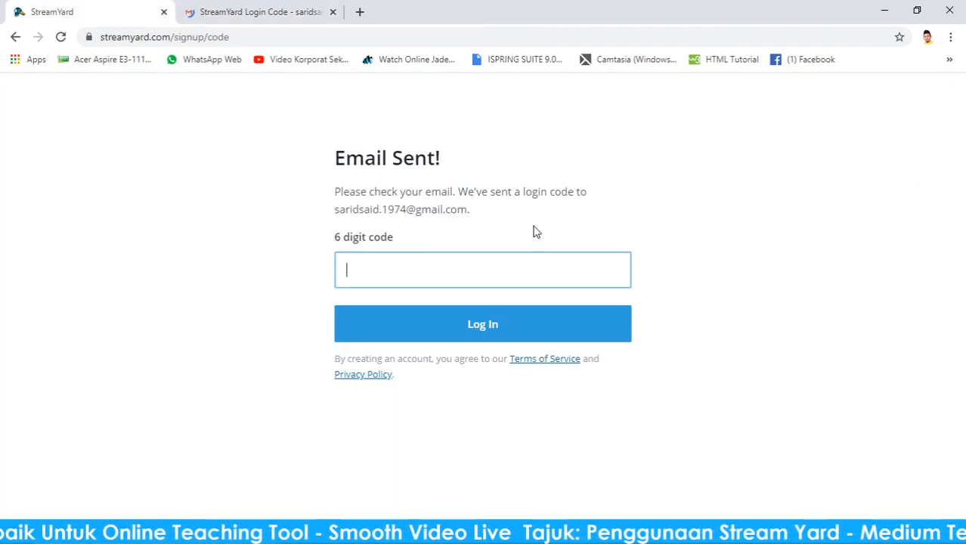
{"action": "right_click", "coordinate": [385, 277]}
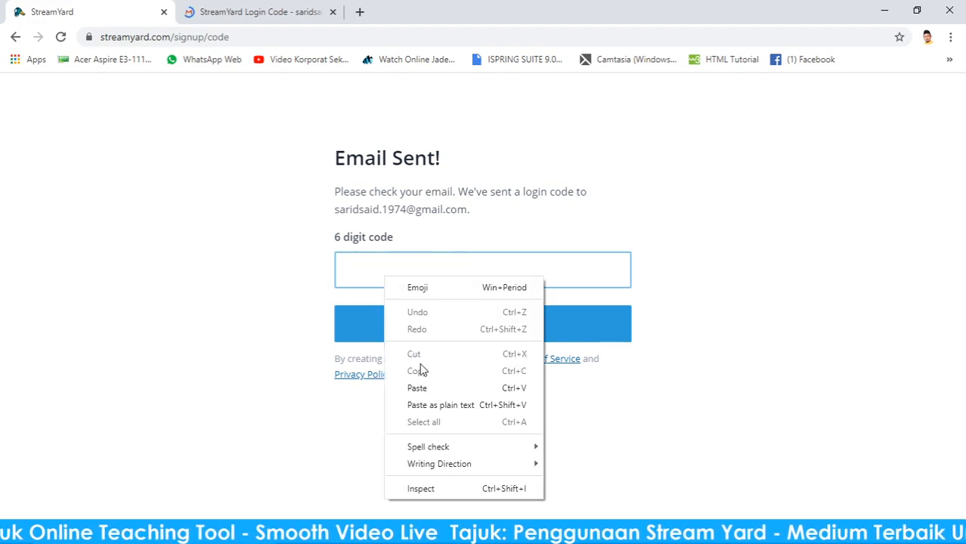
{"action": "left_click", "coordinate": [424, 388]}
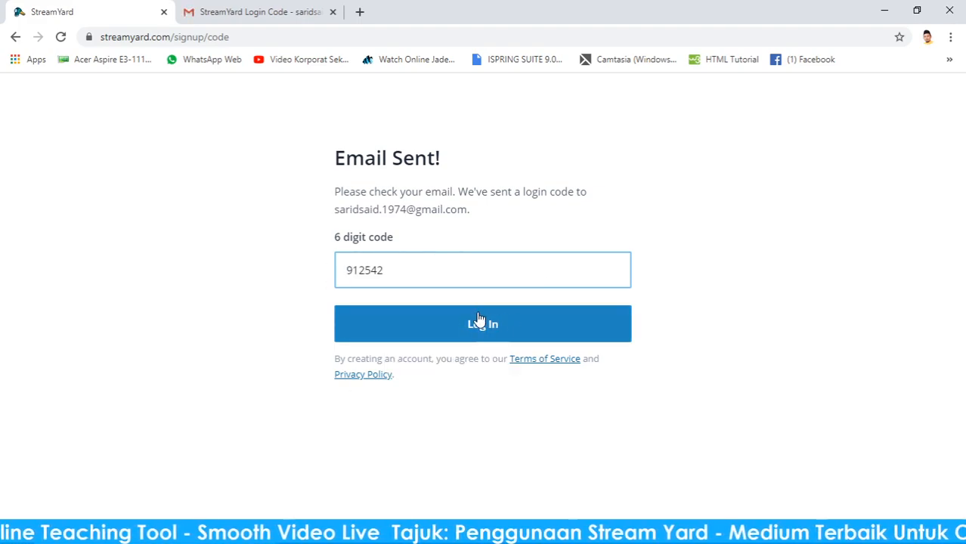
{"action": "left_click", "coordinate": [485, 323]}
{"action": "left_click", "coordinate": [484, 323]}
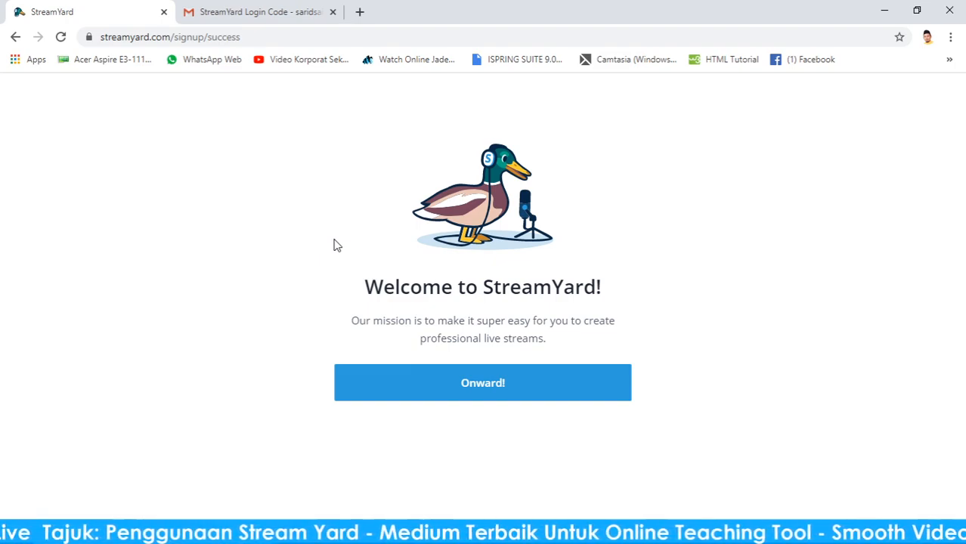
Step: Continue past the welcome page and connect a YouTube Channel destination, allowing StreamYard to manage the main Google account's YouTube access
{"action": "left_click", "coordinate": [458, 385]}
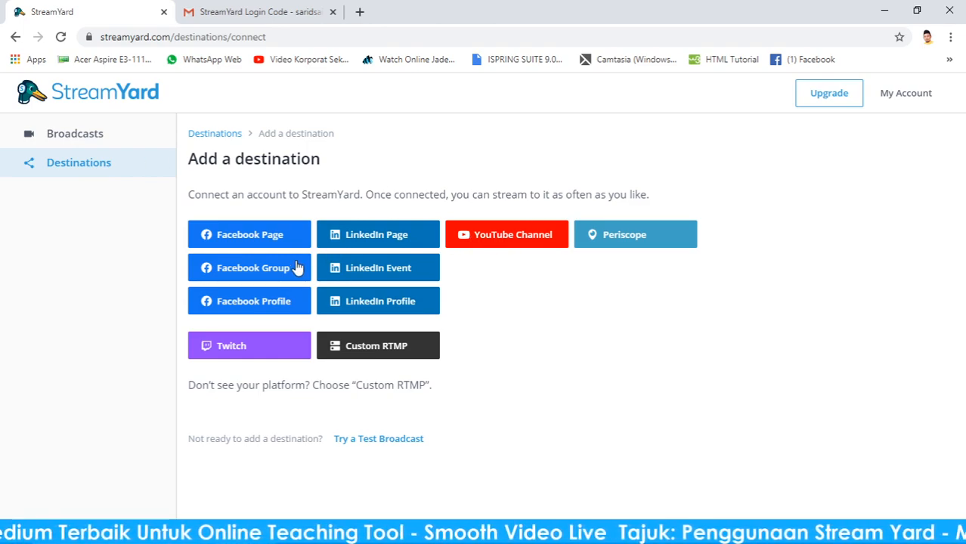
{"action": "left_click", "coordinate": [251, 308]}
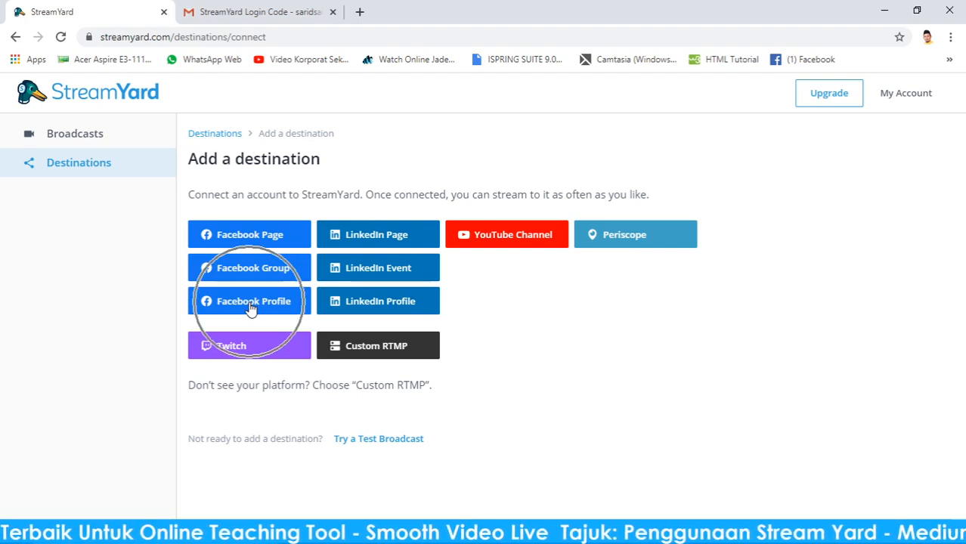
{"action": "left_click", "coordinate": [505, 238]}
{"action": "left_click", "coordinate": [505, 237]}
{"action": "left_click", "coordinate": [505, 237]}
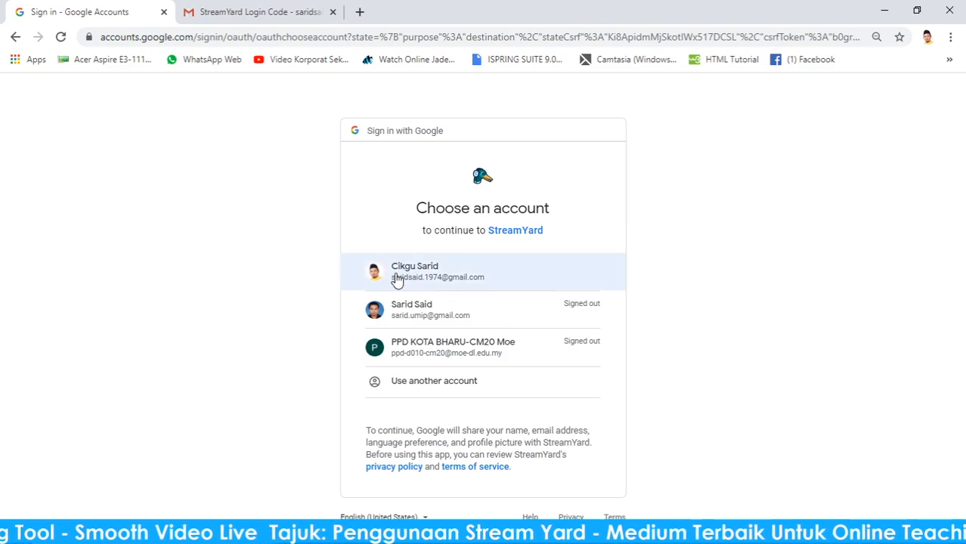
{"action": "left_click", "coordinate": [438, 272]}
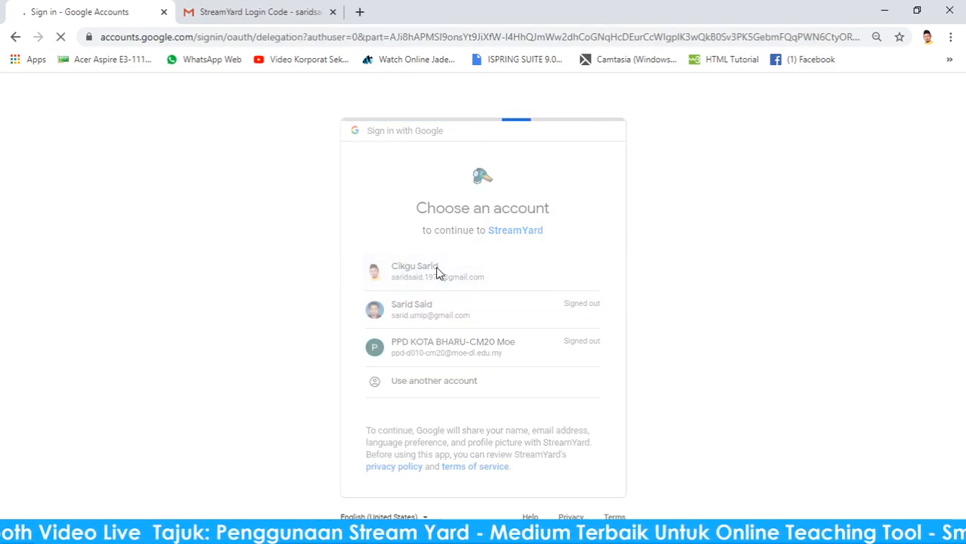
{"action": "left_click", "coordinate": [435, 319]}
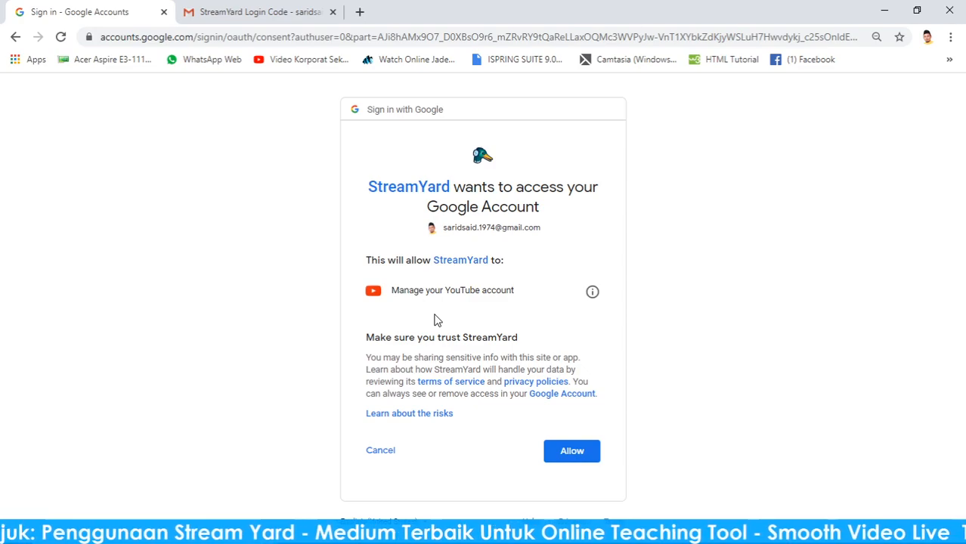
{"action": "left_click", "coordinate": [574, 454]}
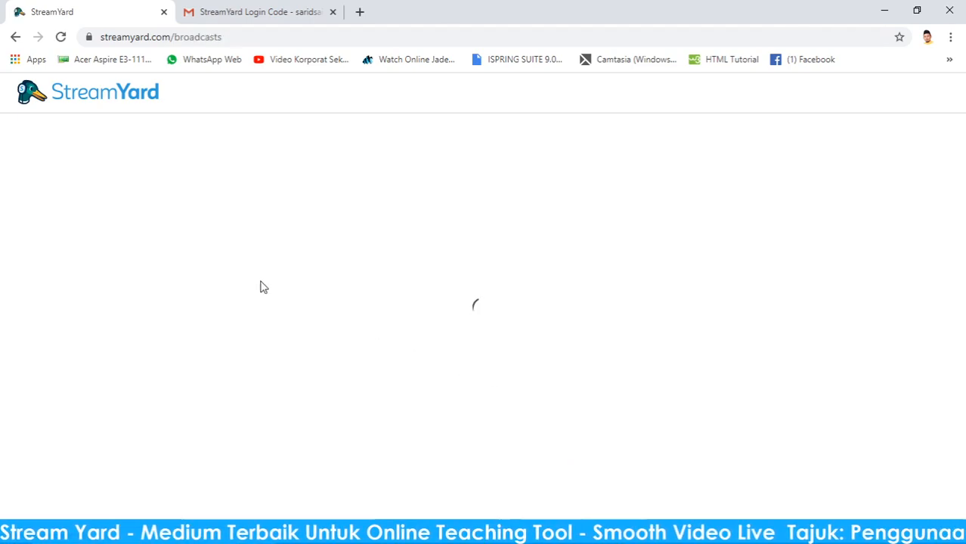
Step: Check the list of connected streaming destinations
{"action": "left_click", "coordinate": [94, 165]}
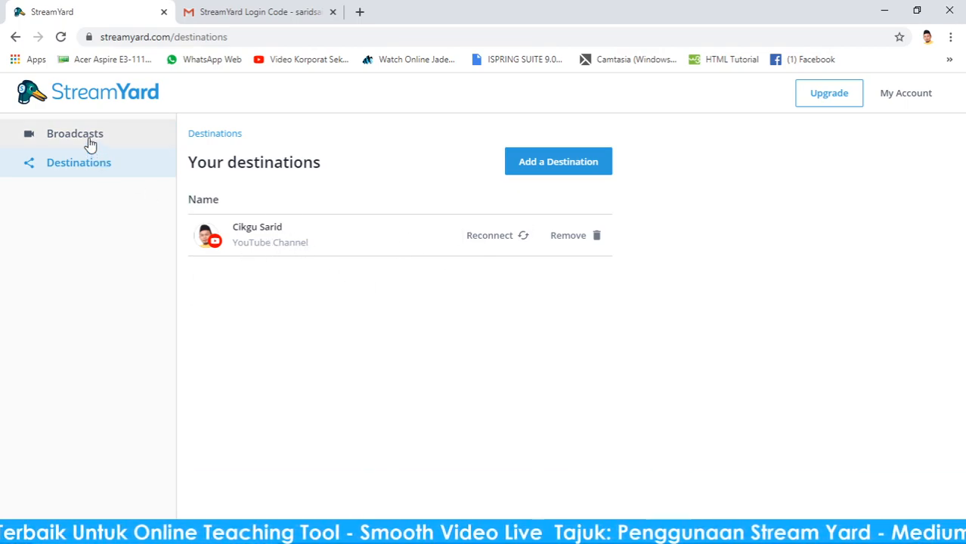
{"action": "key", "text": "ctrl"}
{"action": "key", "text": "ctrl"}
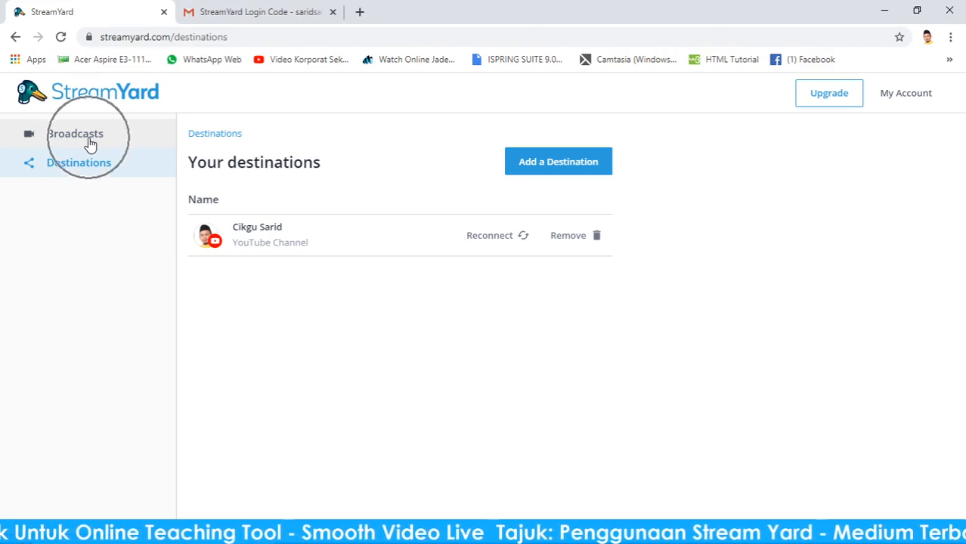
Step: Start a new broadcast and select the connected YouTube channel as its destination
{"action": "left_click", "coordinate": [90, 143]}
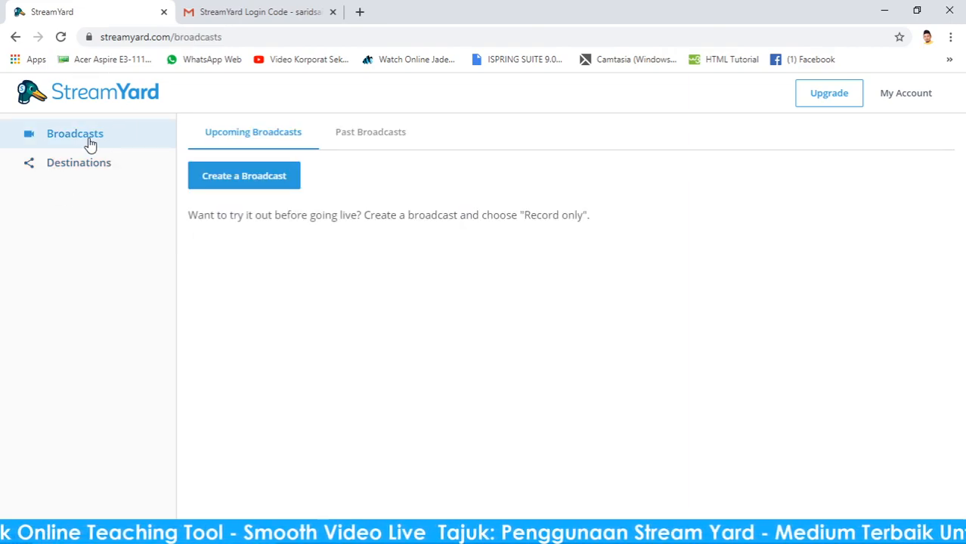
{"action": "left_click", "coordinate": [274, 186]}
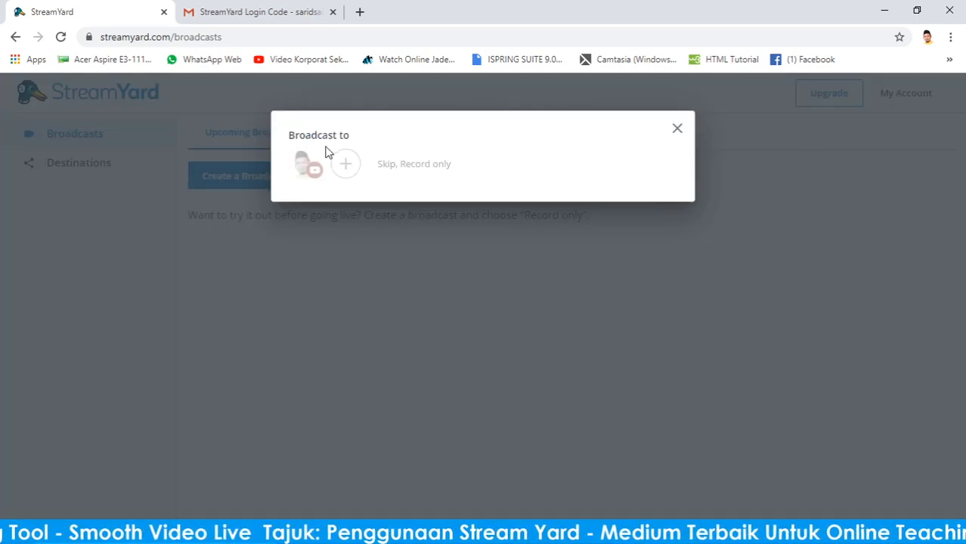
{"action": "left_click", "coordinate": [311, 173]}
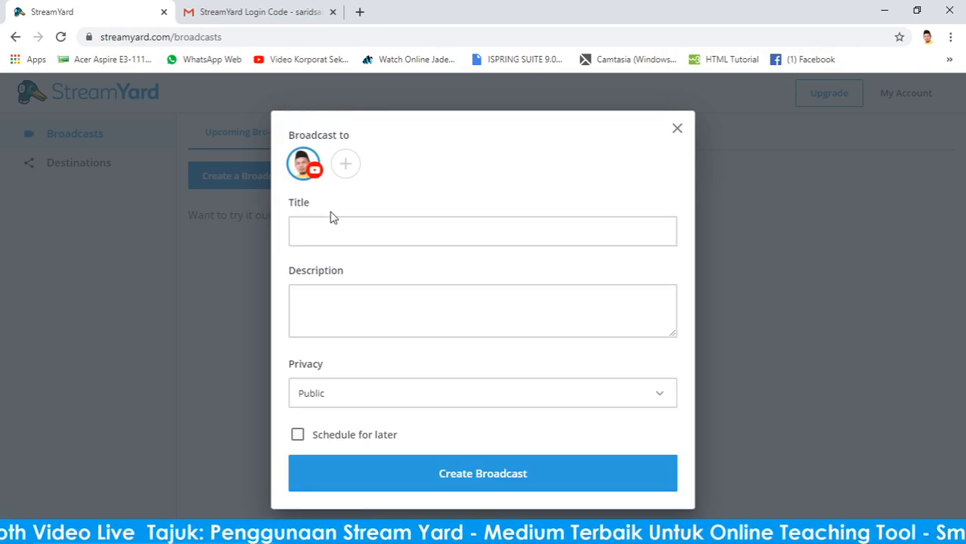
Step: Title the broadcast "Tutorial Penggunaan Stream Yard", set its privacy to Private and create it without scheduling
{"action": "left_click", "coordinate": [307, 228]}
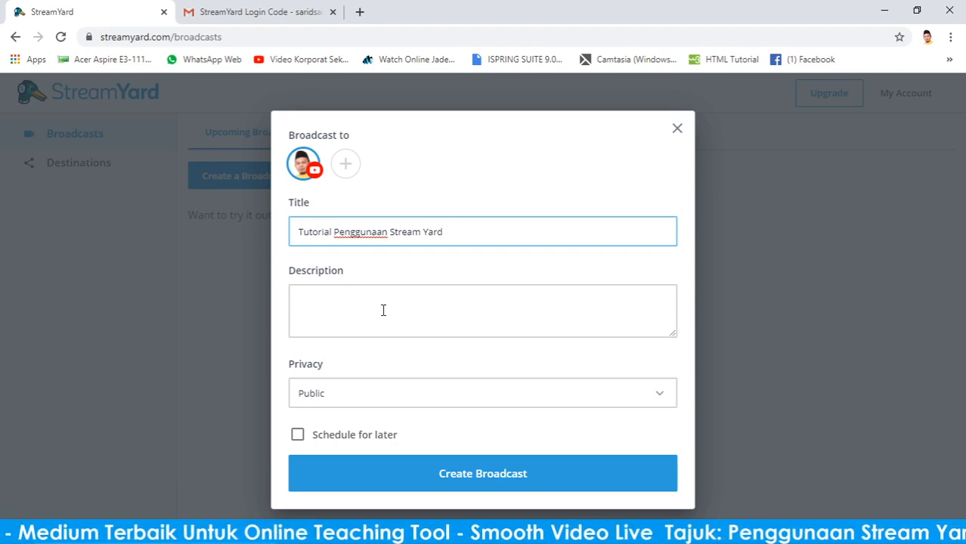
{"action": "left_click", "coordinate": [354, 401]}
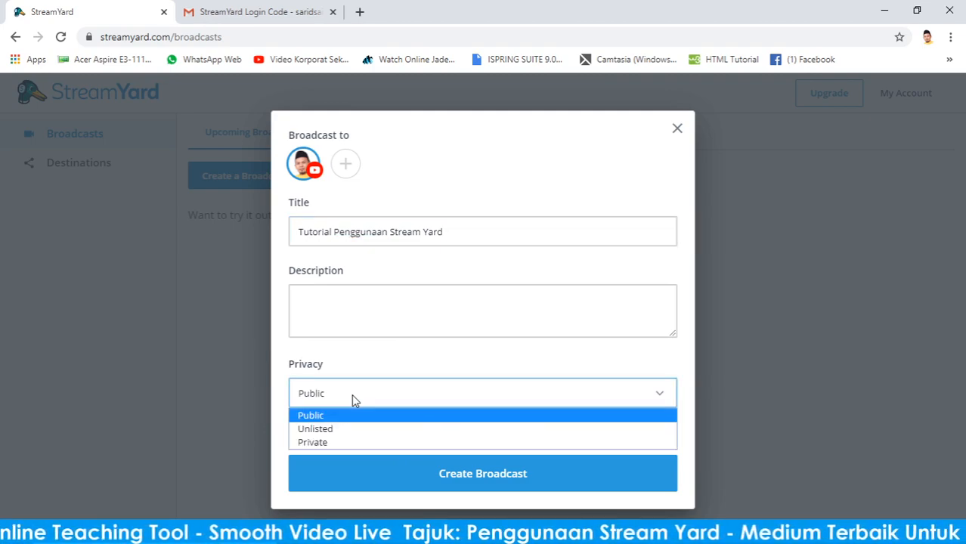
{"action": "left_click", "coordinate": [338, 444]}
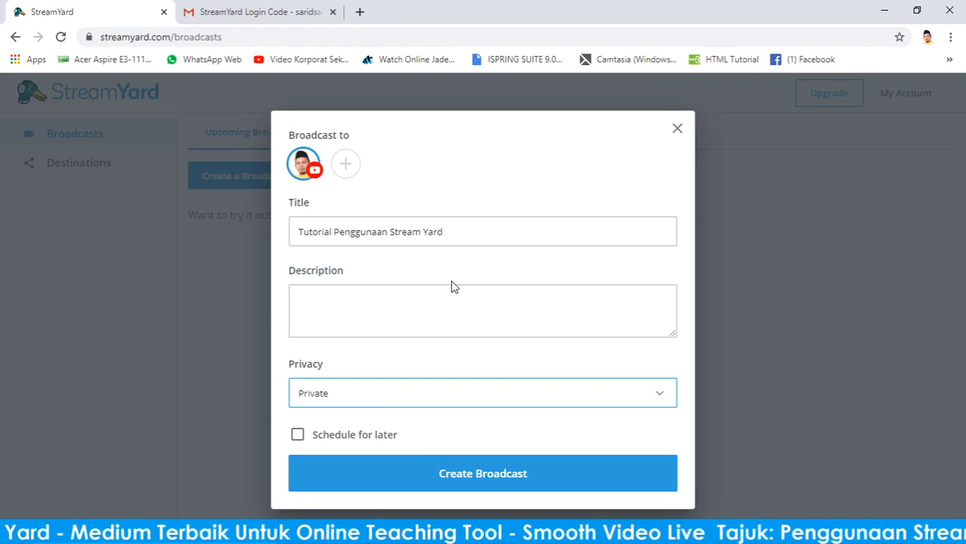
{"action": "left_click", "coordinate": [521, 480]}
{"action": "left_click", "coordinate": [521, 480]}
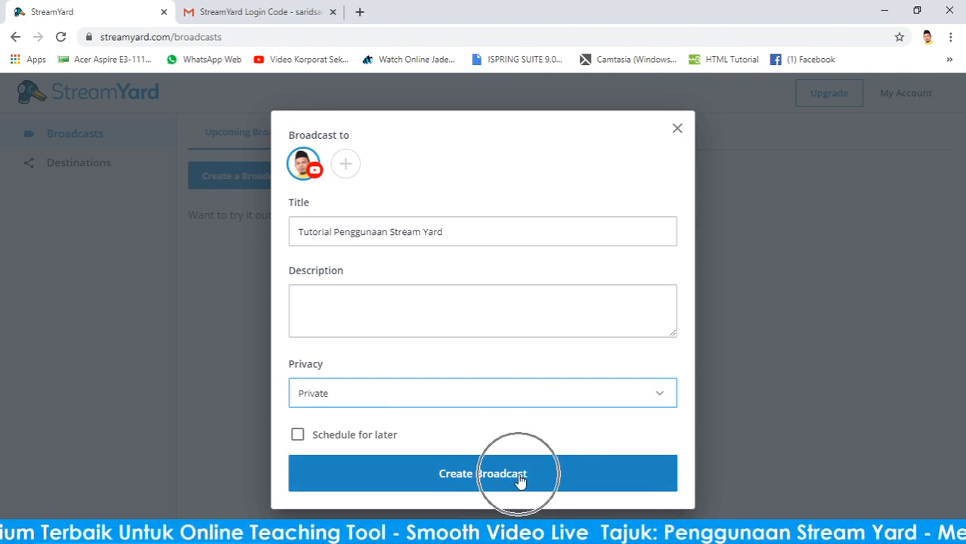
{"action": "left_click", "coordinate": [520, 480]}
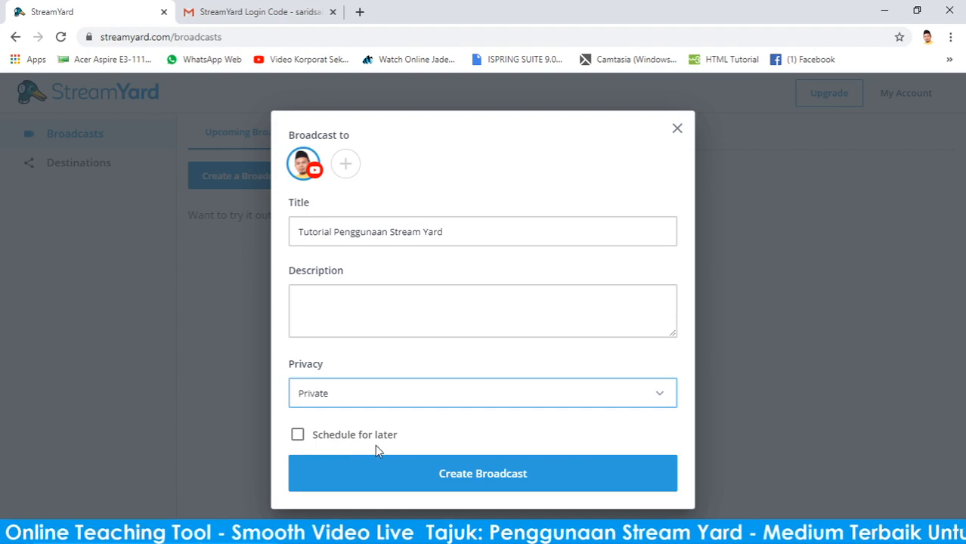
{"action": "left_click", "coordinate": [446, 478]}
{"action": "left_click", "coordinate": [446, 478]}
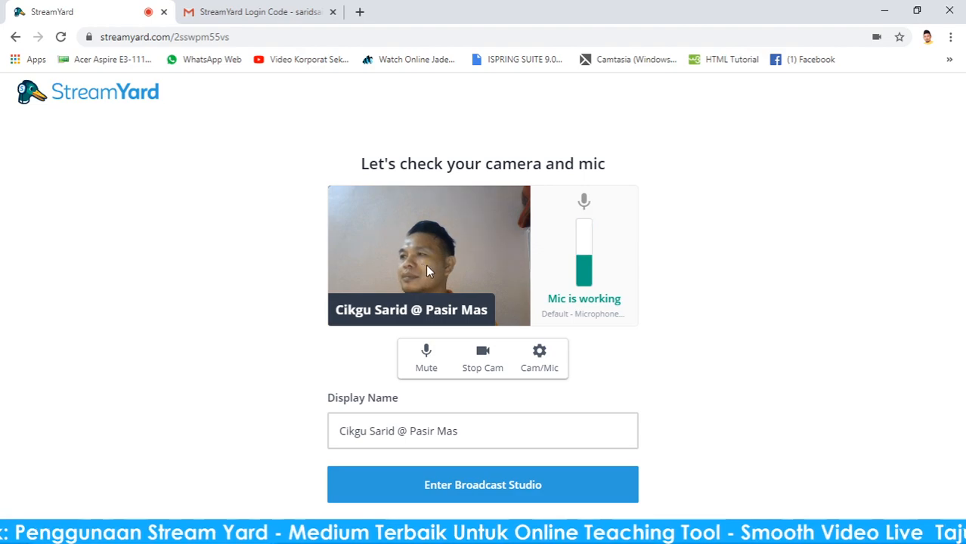
Step: Turn off the camera on the camera and mic check page, keeping the existing display name
{"action": "left_click_drag", "start_coordinate": [478, 441], "coordinate": [338, 441]}
{"action": "left_click", "coordinate": [383, 441]}
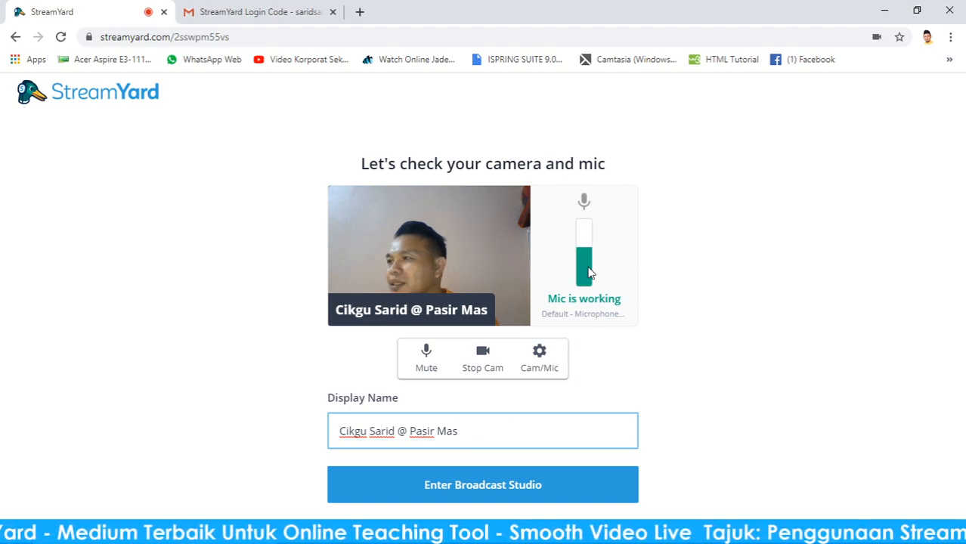
{"action": "left_click", "coordinate": [488, 367]}
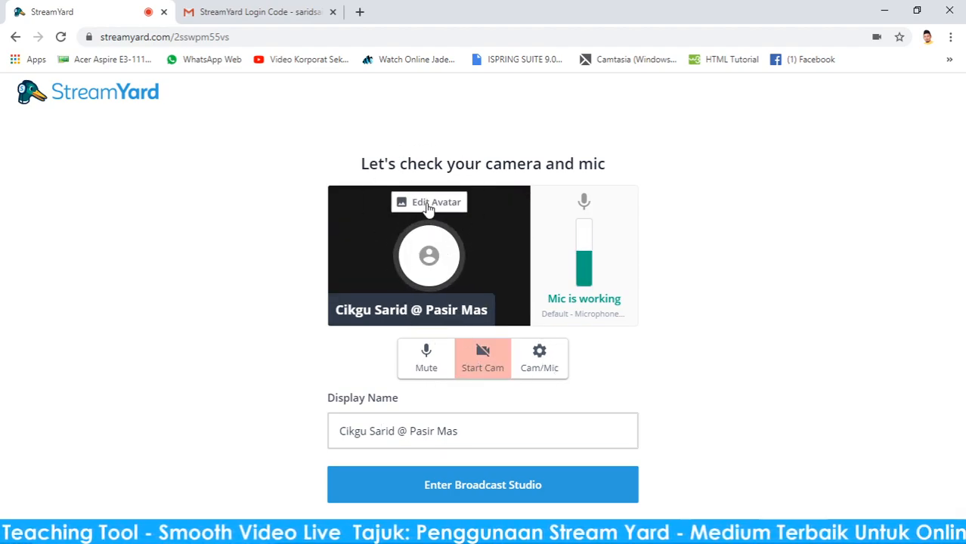
Step: Turn the camera back on, enter the broadcast studio and add the own camera feed to the stream
{"action": "left_click", "coordinate": [482, 361]}
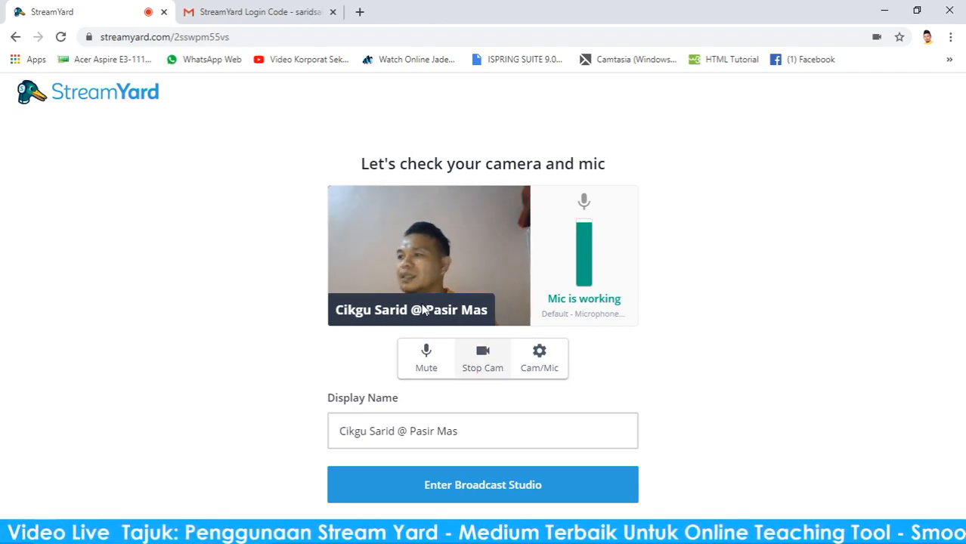
{"action": "left_click", "coordinate": [505, 494]}
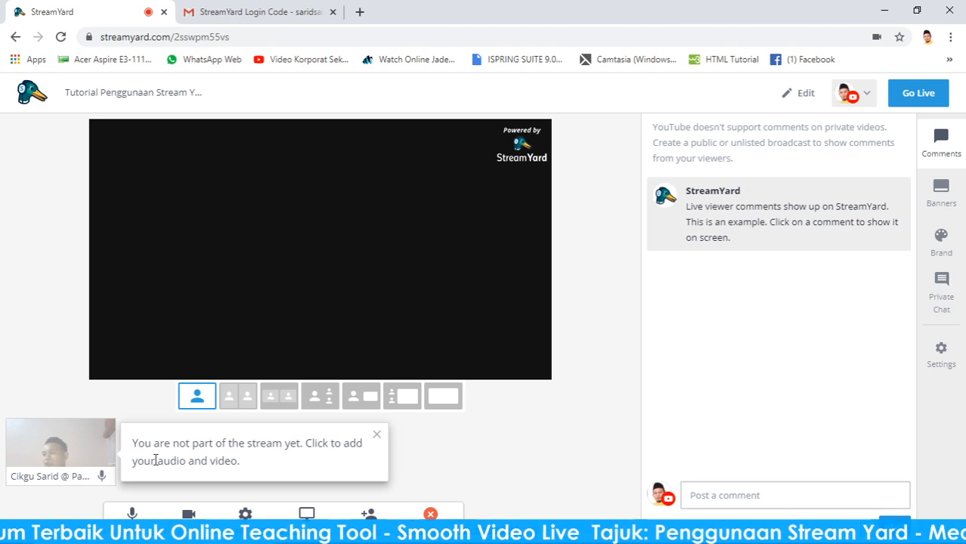
{"action": "mouse_move", "coordinate": [99, 454]}
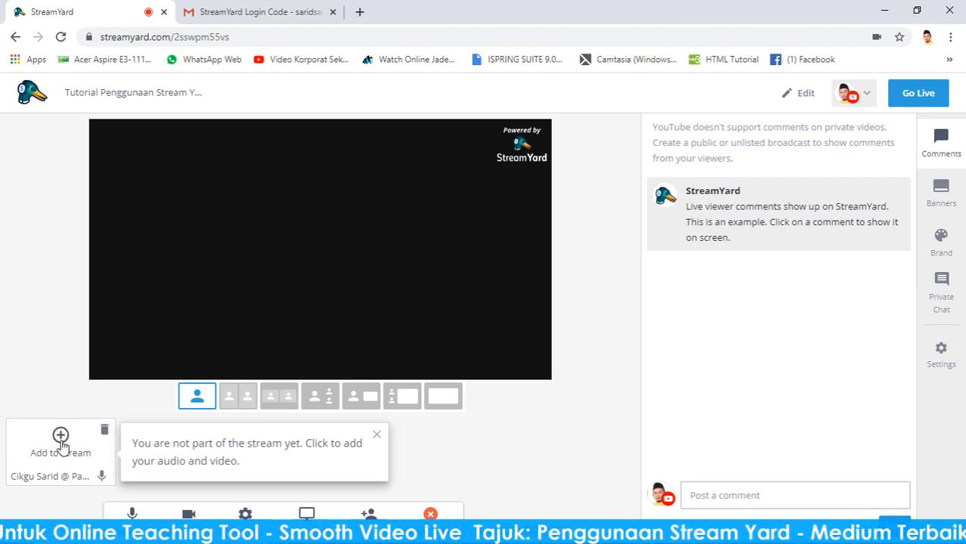
{"action": "left_click", "coordinate": [63, 445]}
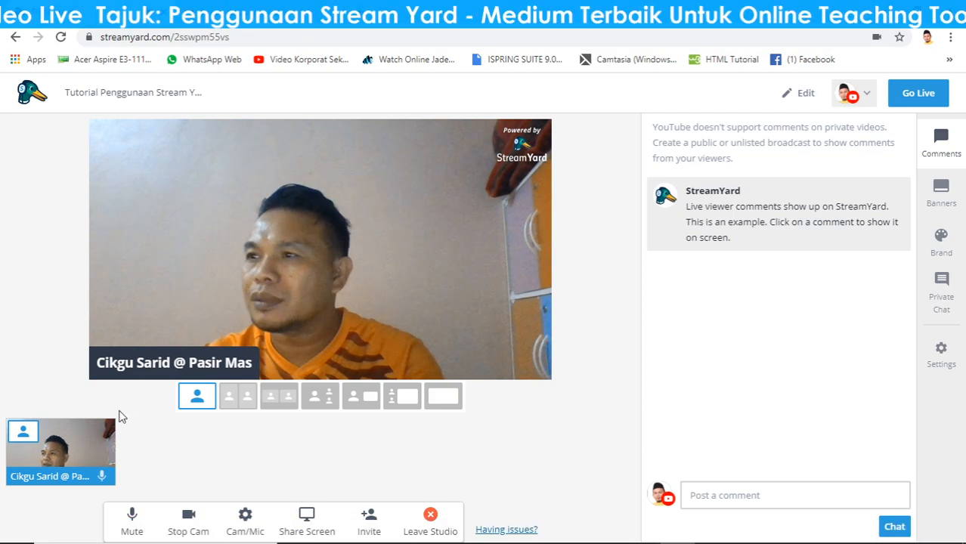
Step: Turn off the camera in the studio and upload the cartoon portrait image from drive D: as the avatar
{"action": "left_click", "coordinate": [199, 527]}
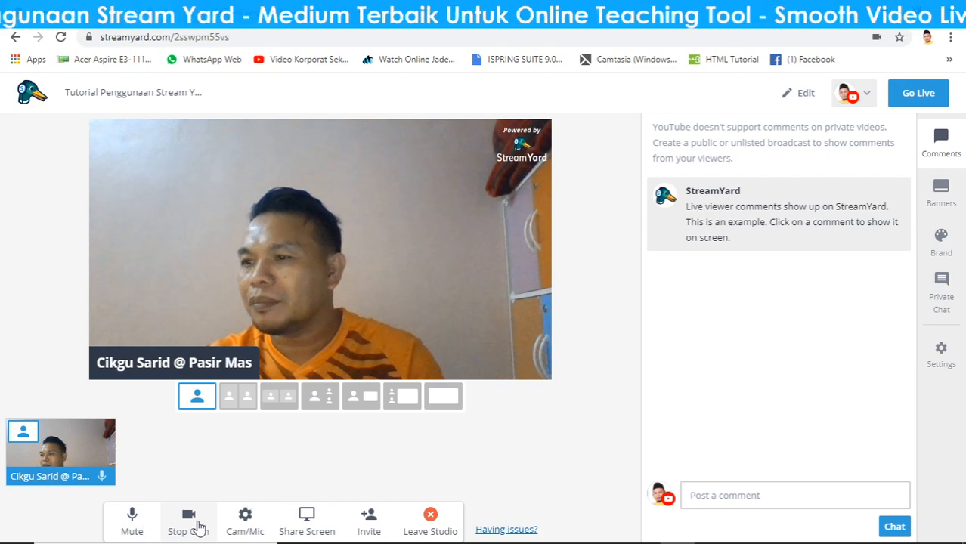
{"action": "left_click", "coordinate": [199, 527]}
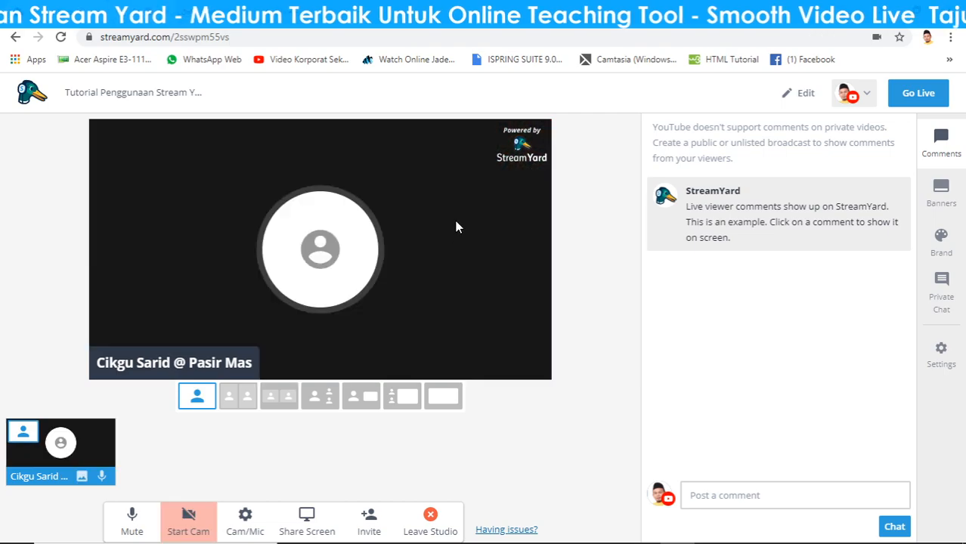
{"action": "left_click", "coordinate": [81, 478]}
{"action": "left_click", "coordinate": [396, 353]}
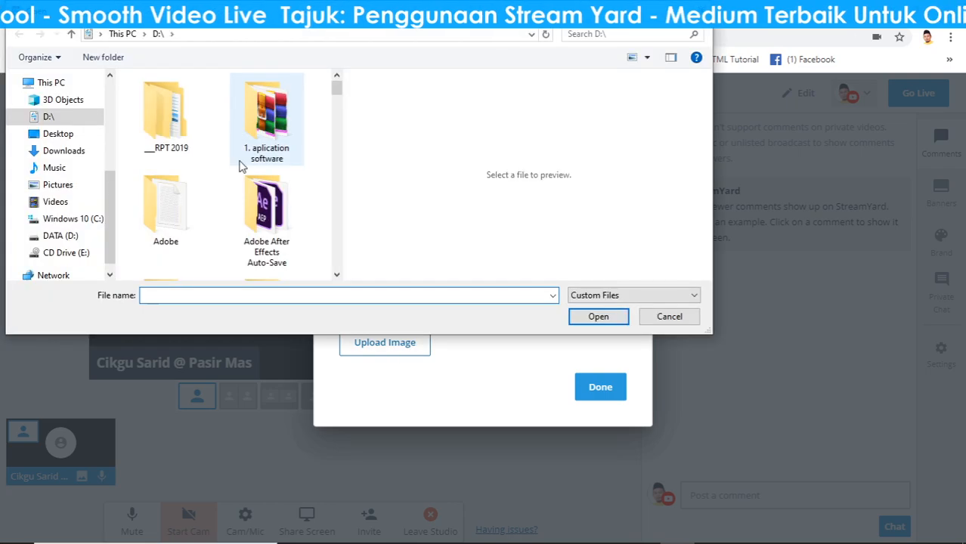
{"action": "scroll", "coordinate": [241, 181], "scroll_direction": "down", "scroll_amount": 5}
{"action": "scroll", "coordinate": [240, 197], "scroll_direction": "down", "scroll_amount": 5}
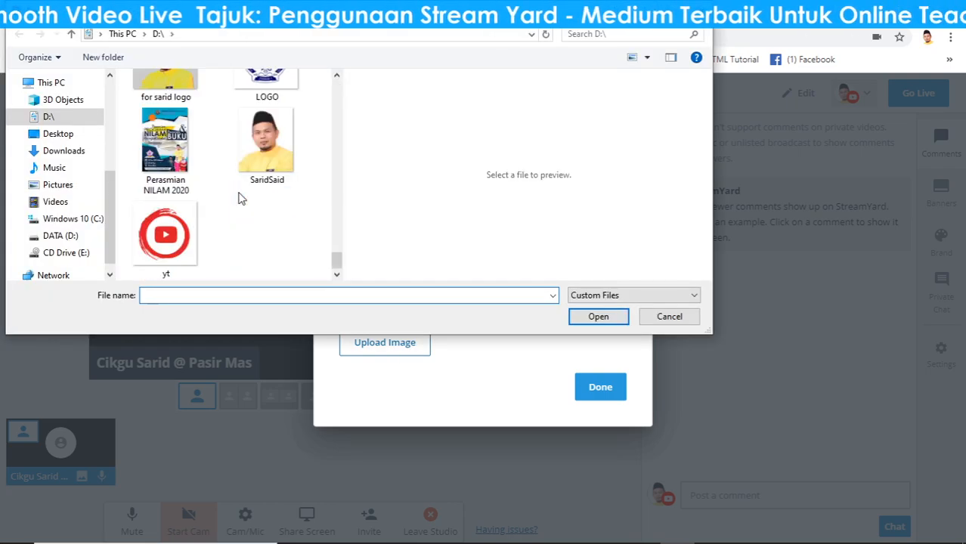
{"action": "scroll", "coordinate": [215, 210], "scroll_direction": "up", "scroll_amount": 2}
{"action": "left_click", "coordinate": [179, 193]}
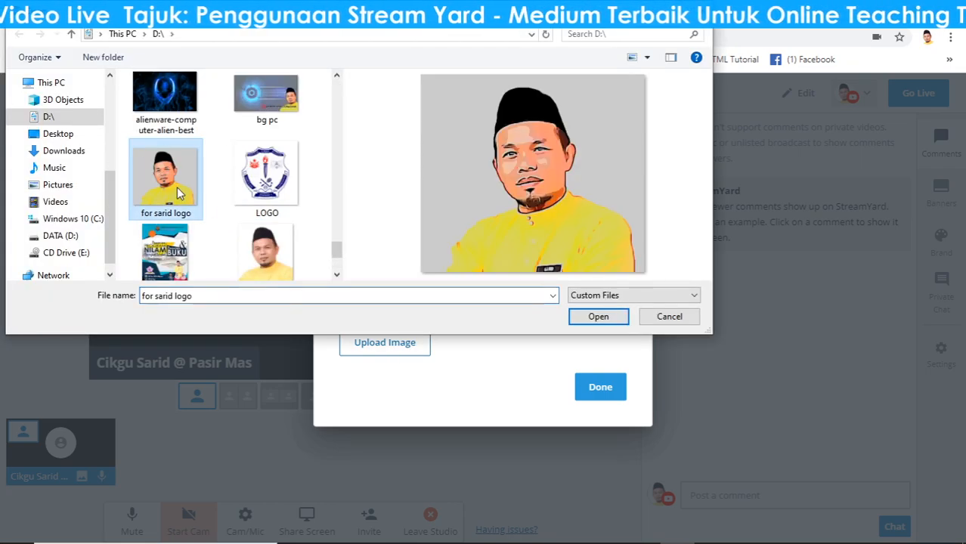
{"action": "left_click", "coordinate": [597, 316]}
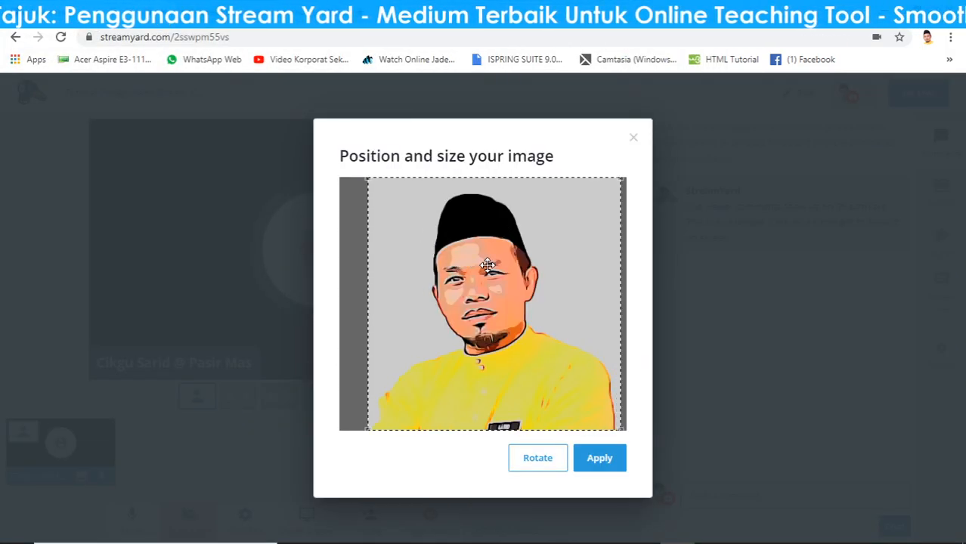
Step: Reposition the avatar's crop frame to centre the portrait and apply the image
{"action": "left_click_drag", "start_coordinate": [364, 428], "coordinate": [356, 404]}
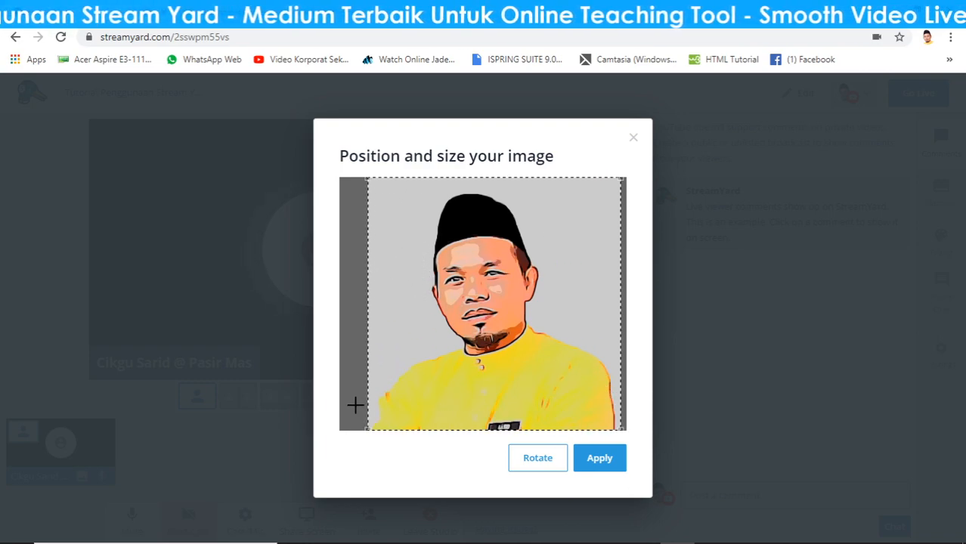
{"action": "left_click_drag", "start_coordinate": [446, 371], "coordinate": [441, 374]}
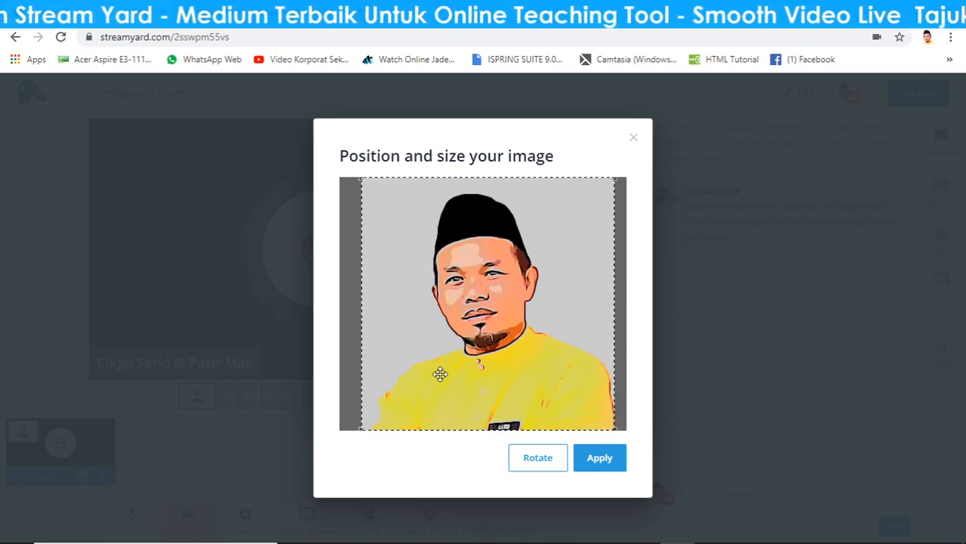
{"action": "left_click", "coordinate": [607, 463]}
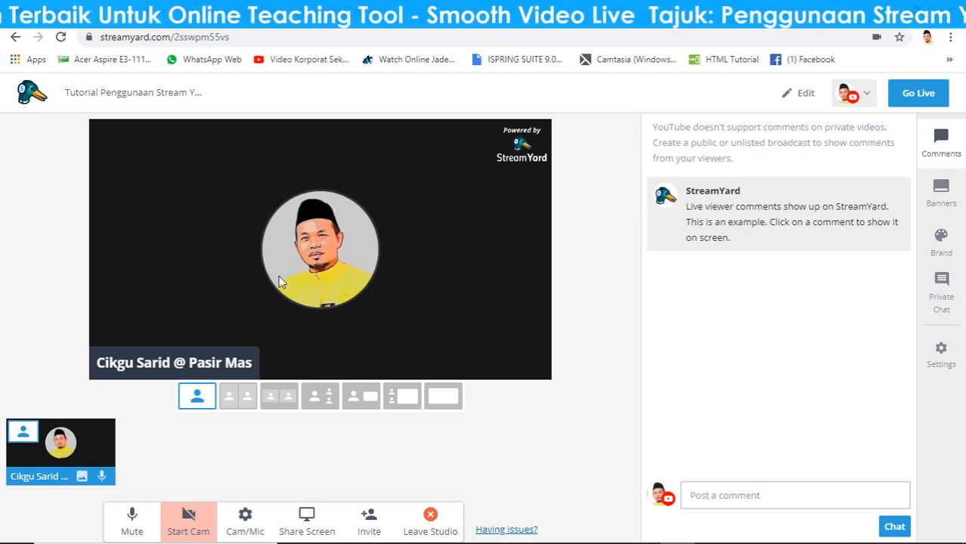
Step: Switch the studio camera on and back off to compare the live video with the avatar
{"action": "left_click", "coordinate": [188, 532]}
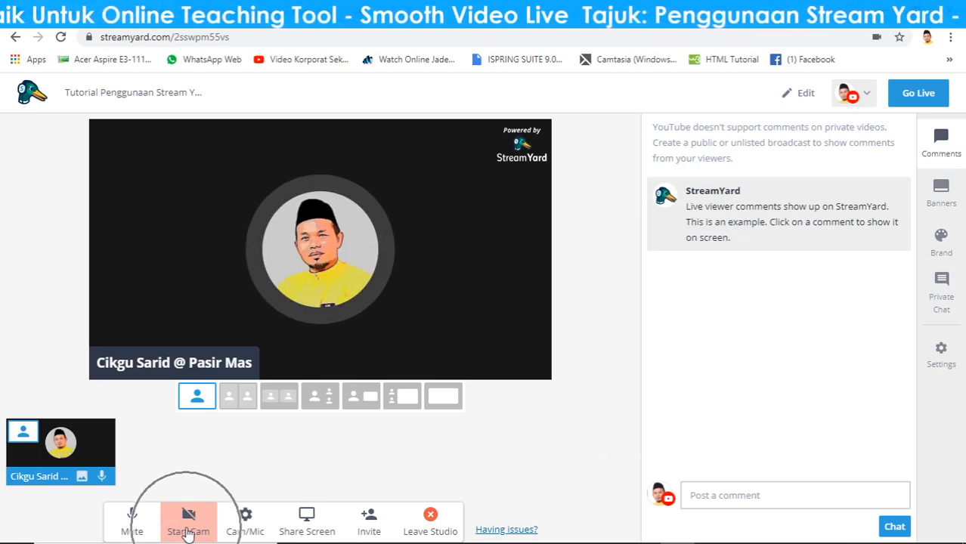
{"action": "left_click", "coordinate": [188, 532]}
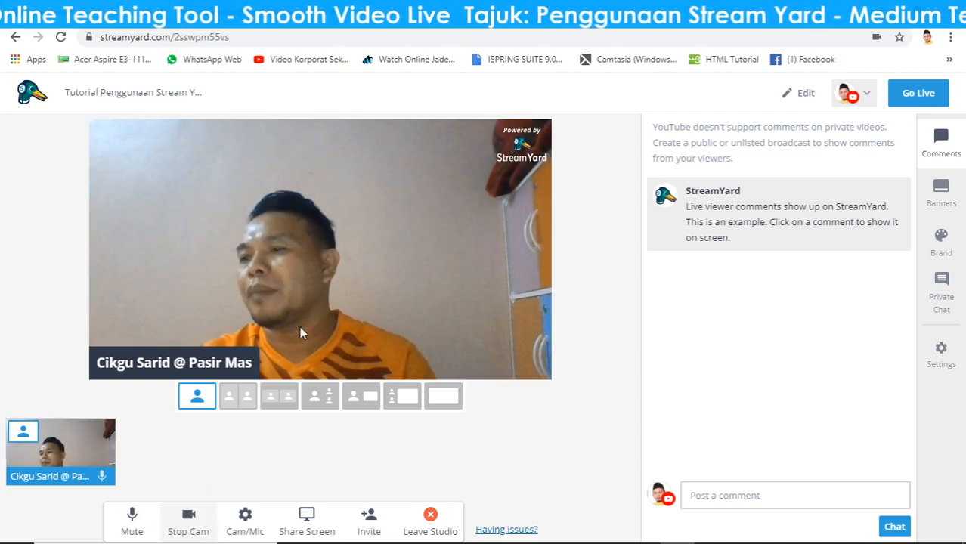
{"action": "left_click", "coordinate": [191, 521]}
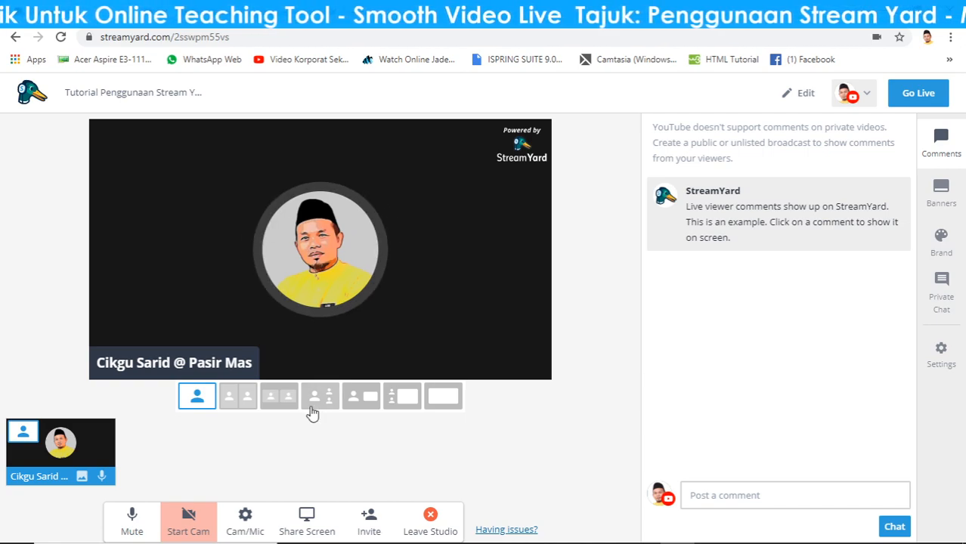
Step: Copy the guest invitation link to the clipboard and close the invitation dialog
{"action": "left_click", "coordinate": [310, 529]}
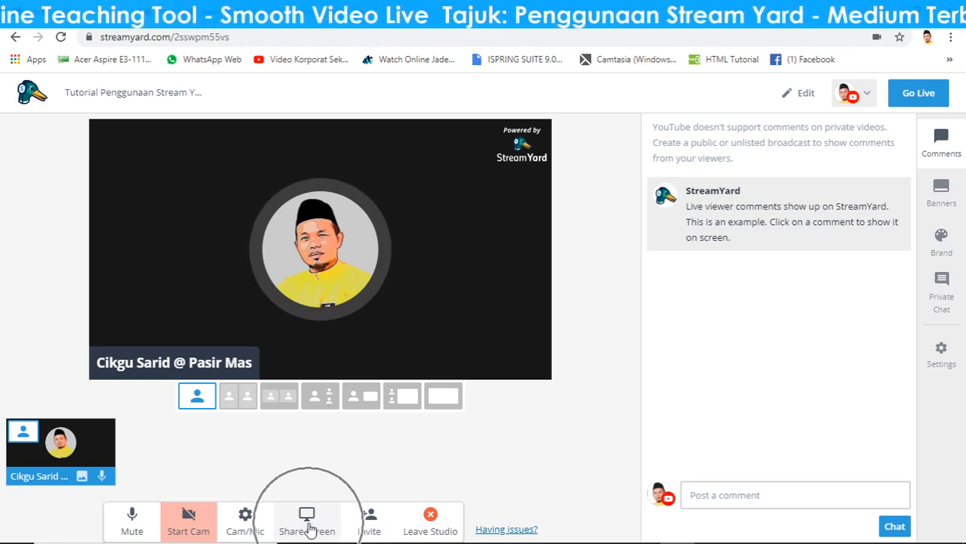
{"action": "key", "text": "ctrl"}
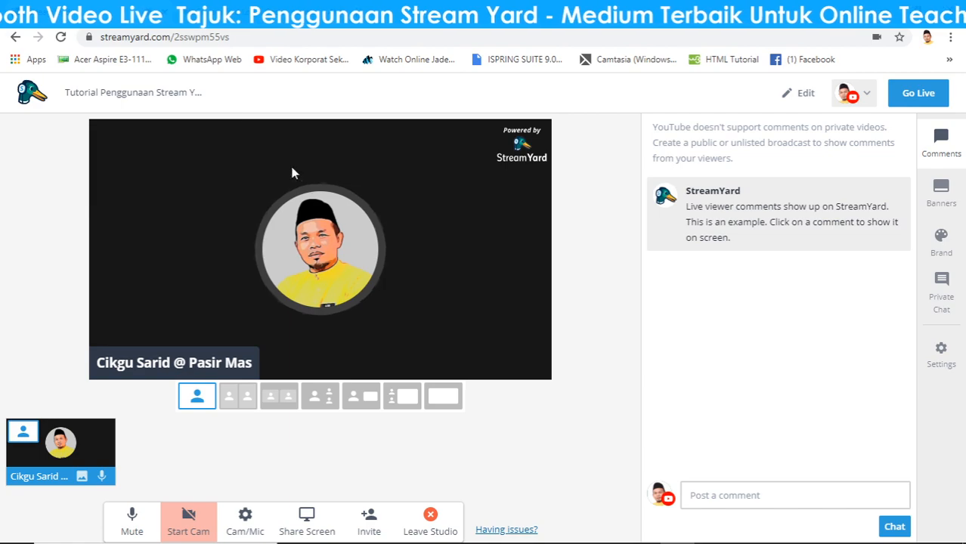
{"action": "left_click", "coordinate": [370, 518]}
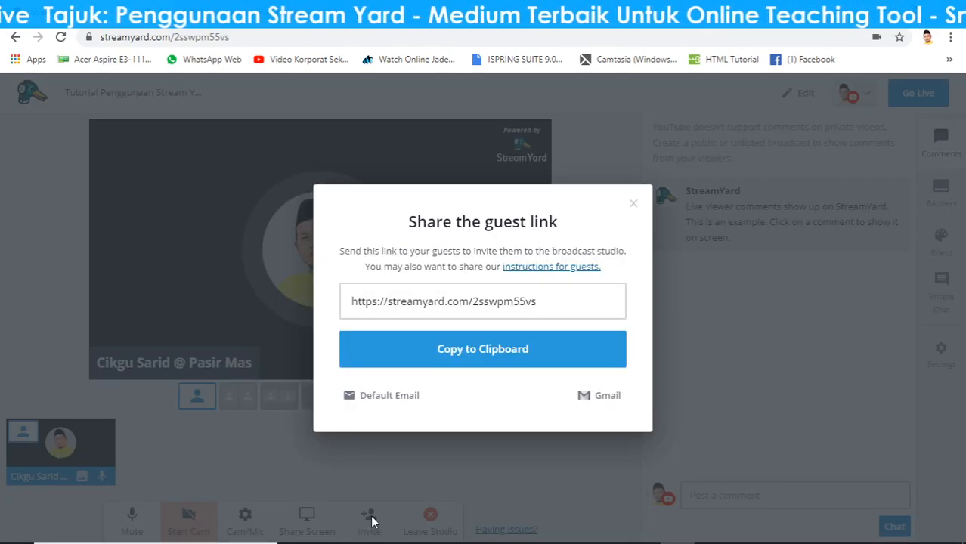
{"action": "left_click_drag", "start_coordinate": [554, 302], "coordinate": [465, 304]}
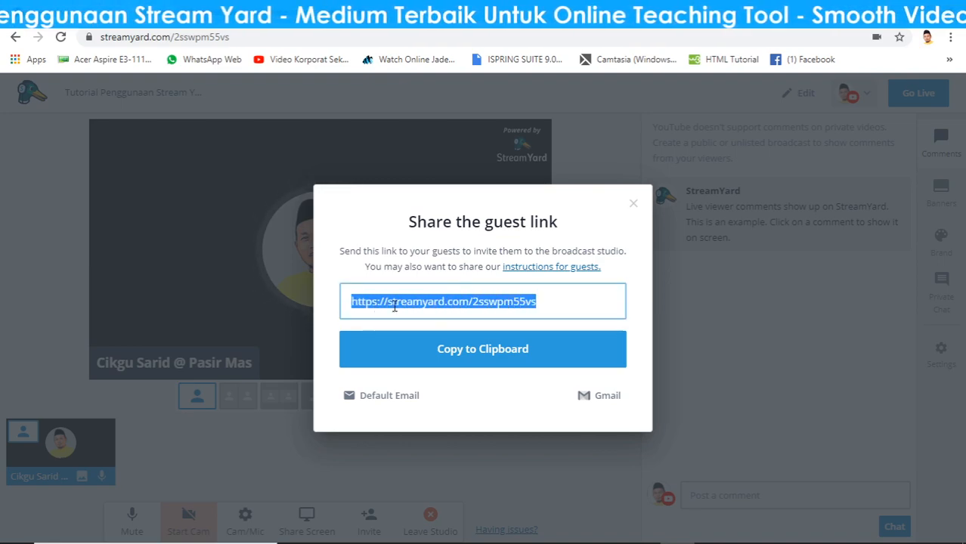
{"action": "left_click", "coordinate": [485, 356]}
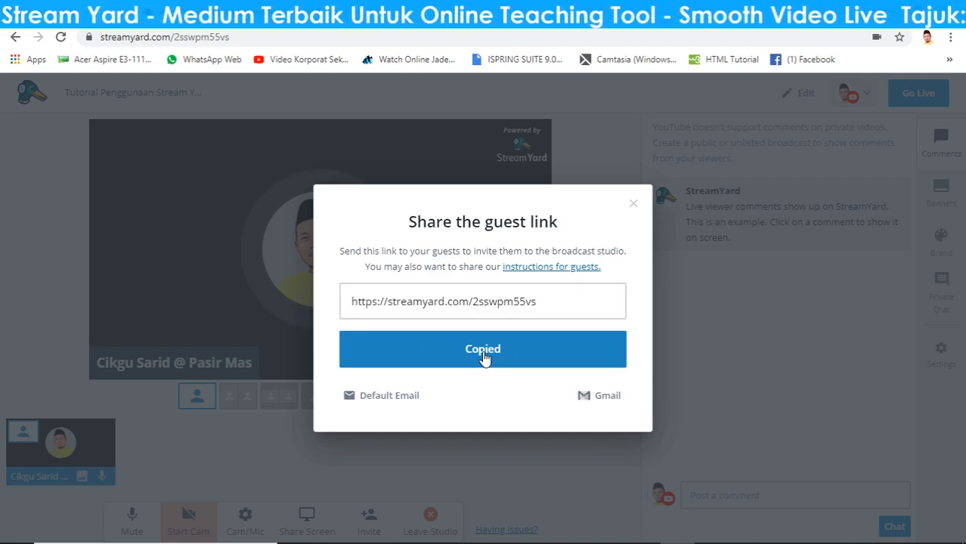
{"action": "left_click", "coordinate": [634, 206]}
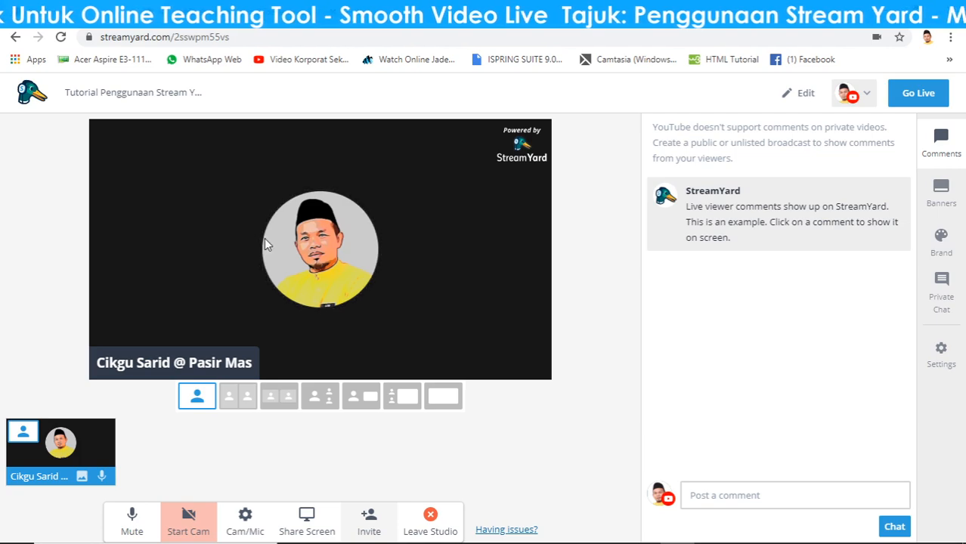
Step: Load tutorialcikgusarid.blogspot.com in a new browser tab and return to the StreamYard studio
{"action": "left_click", "coordinate": [314, 530]}
{"action": "left_click", "coordinate": [314, 531]}
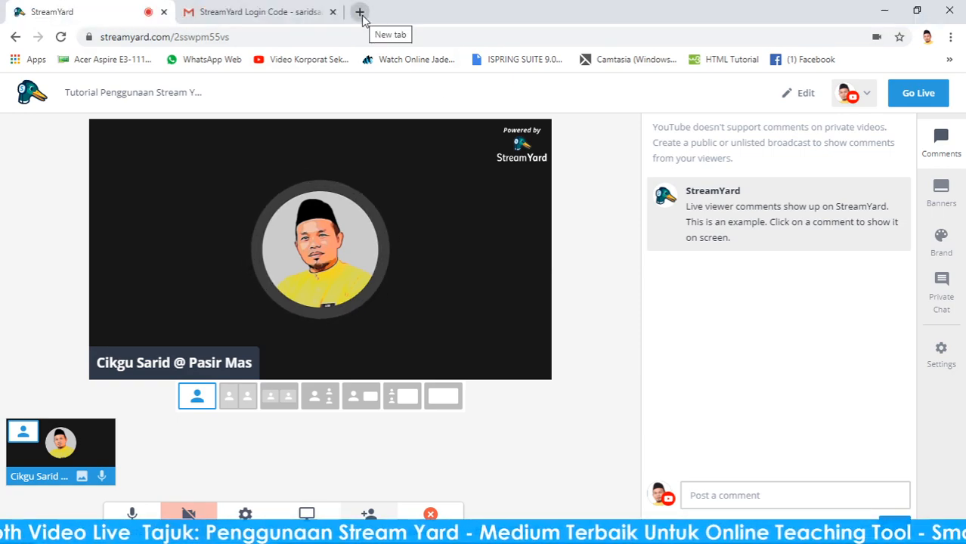
{"action": "left_click", "coordinate": [361, 13]}
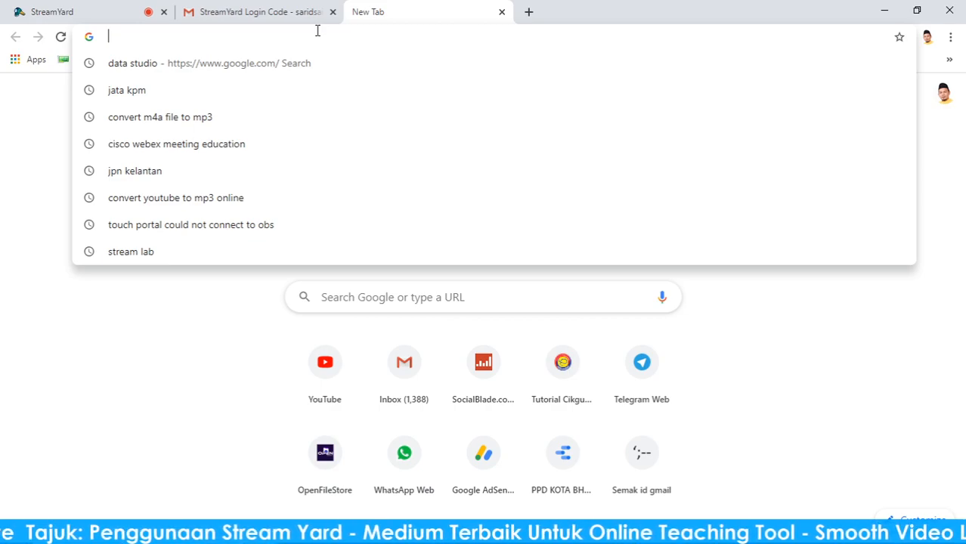
{"action": "type", "text": "tutorialcikgusarid.blogspot.com"}
{"action": "key", "text": "Return"}
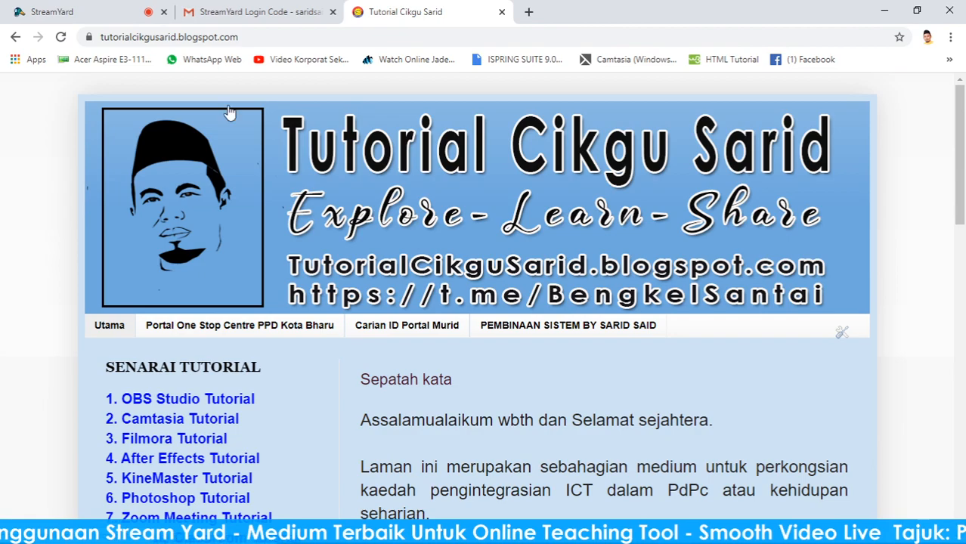
{"action": "left_click", "coordinate": [89, 11]}
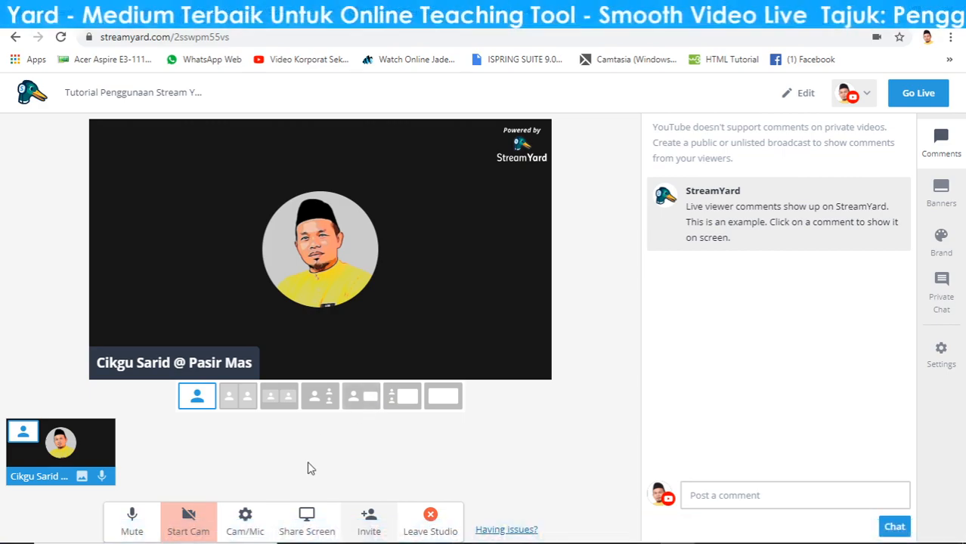
Step: Start screen sharing, look through the entire-screen and application-window sources, and share the Chrome tab with the tutorial blog
{"action": "left_click", "coordinate": [321, 532]}
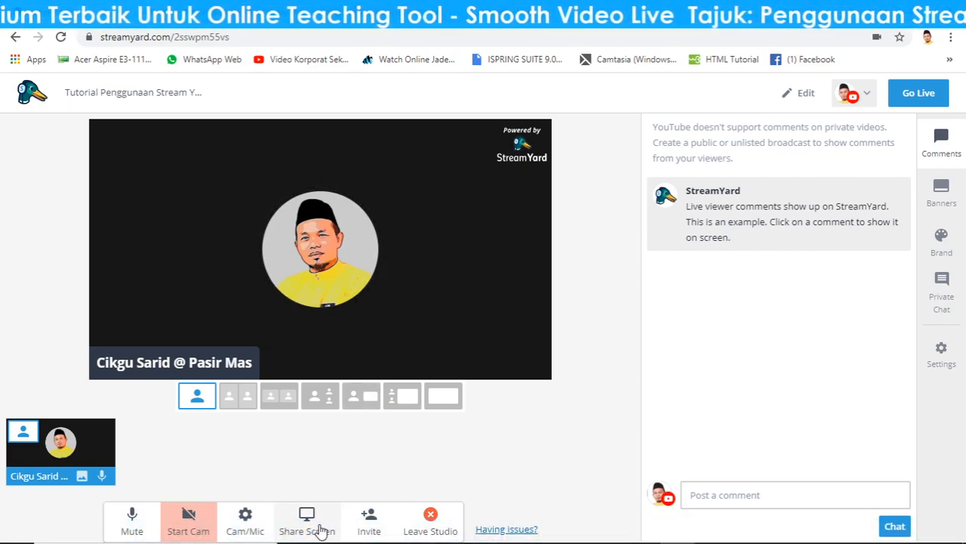
{"action": "left_click", "coordinate": [320, 532]}
{"action": "left_click", "coordinate": [497, 421]}
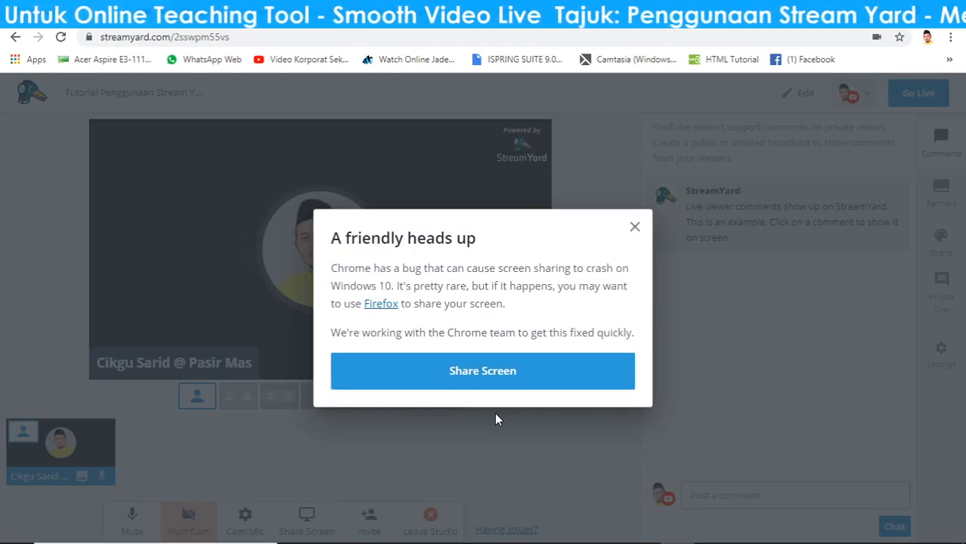
{"action": "left_click", "coordinate": [493, 374]}
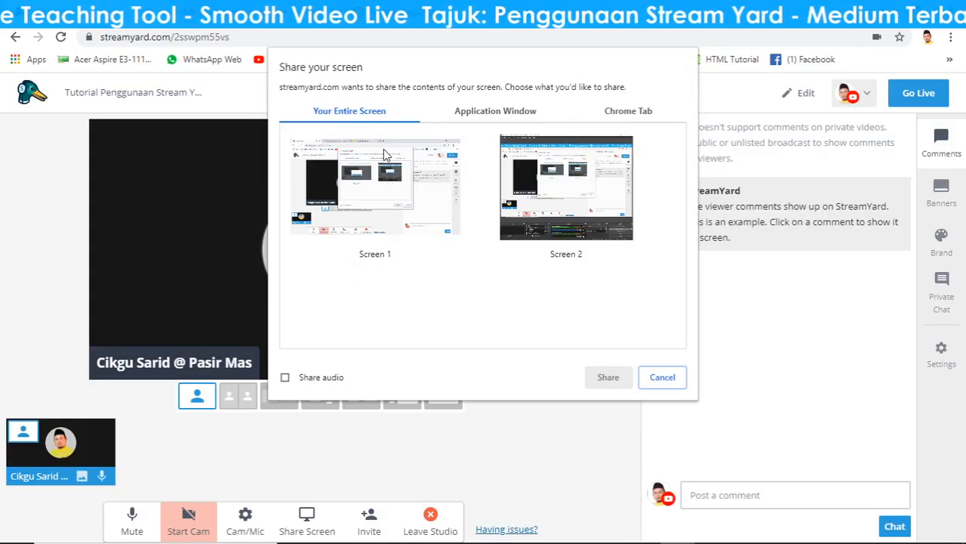
{"action": "left_click", "coordinate": [514, 115]}
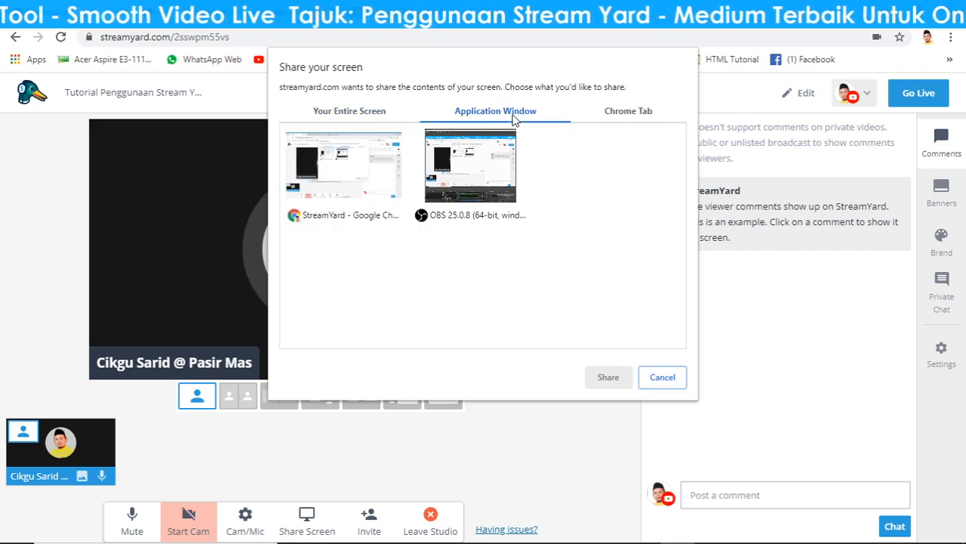
{"action": "left_click", "coordinate": [635, 115]}
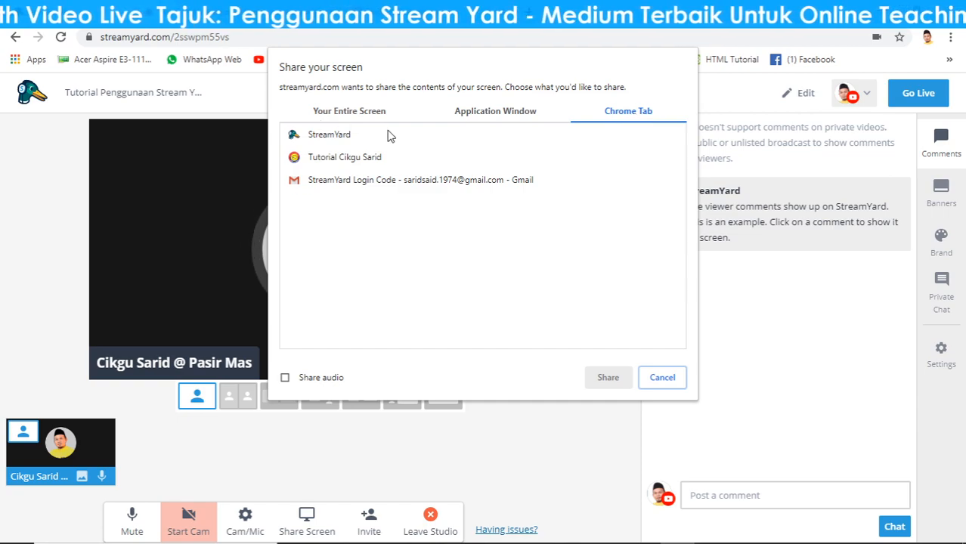
{"action": "left_click", "coordinate": [347, 157]}
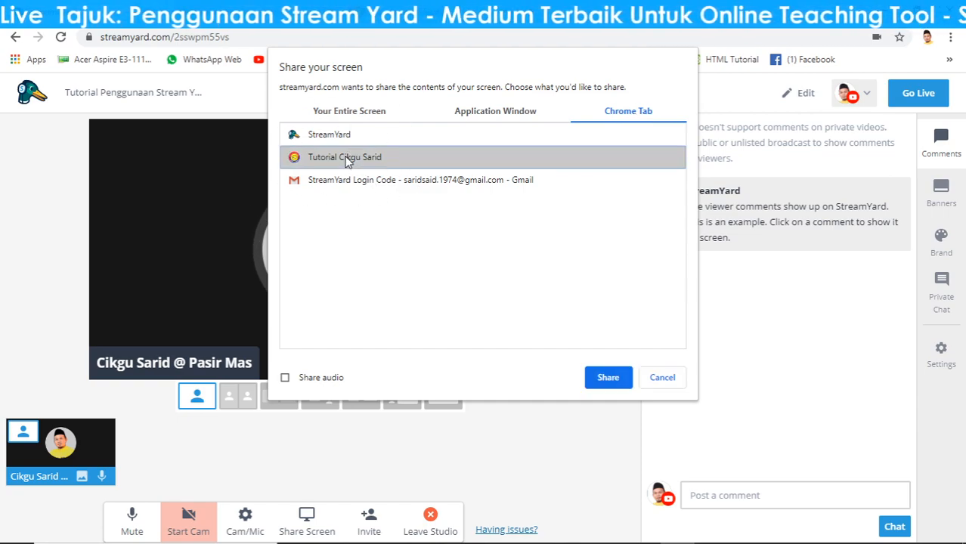
{"action": "left_click", "coordinate": [609, 378]}
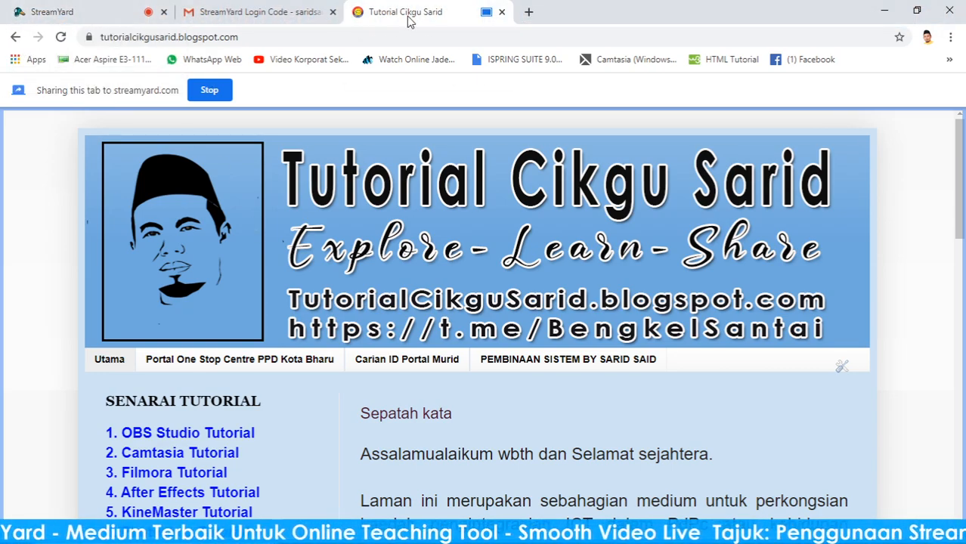
Step: Return to the StreamYard studio and switch the stream layout to show only the shared blog tab
{"action": "left_click", "coordinate": [61, 9]}
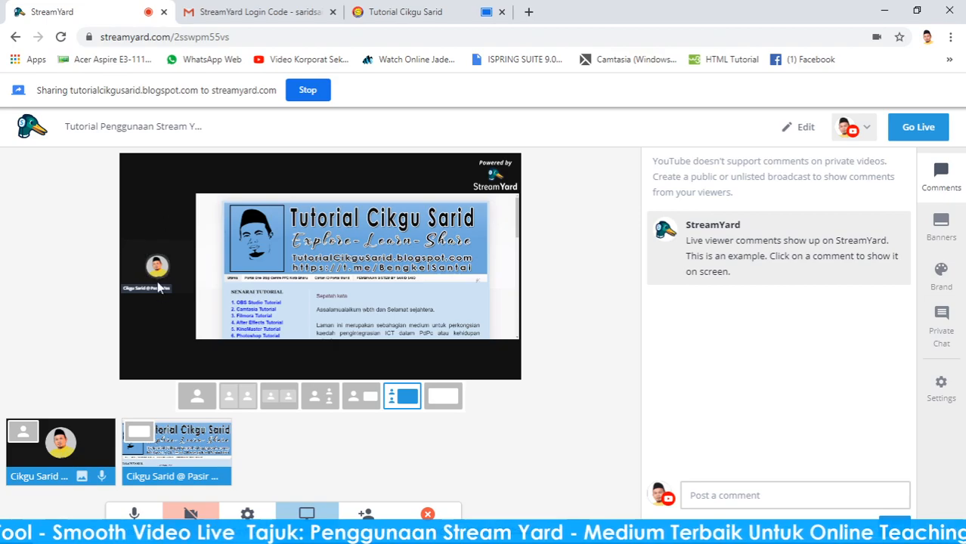
{"action": "left_click", "coordinate": [442, 398]}
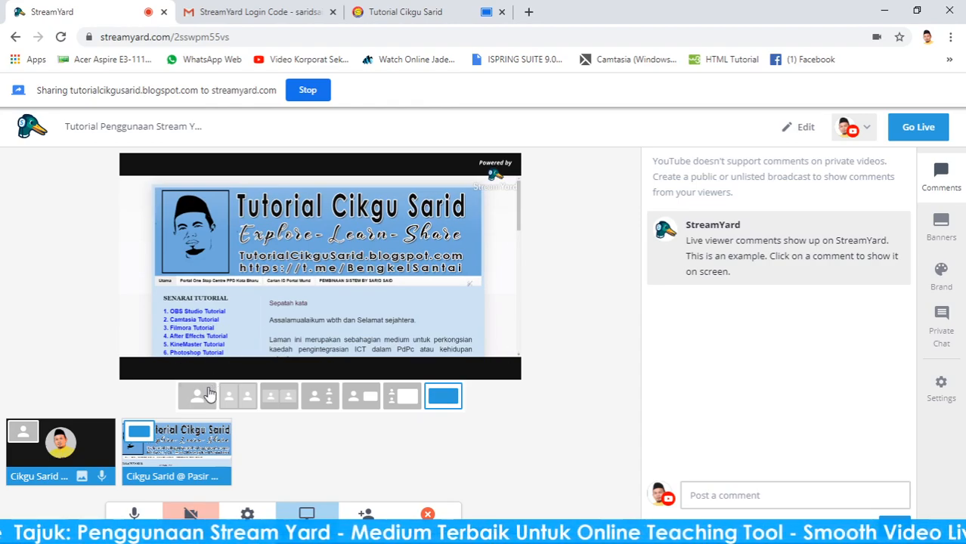
Step: Preview the solo layout, the two-person side-by-side layout and the layout with one large presenter beside smaller guests, dismissing the guest tip
{"action": "mouse_move", "coordinate": [78, 441]}
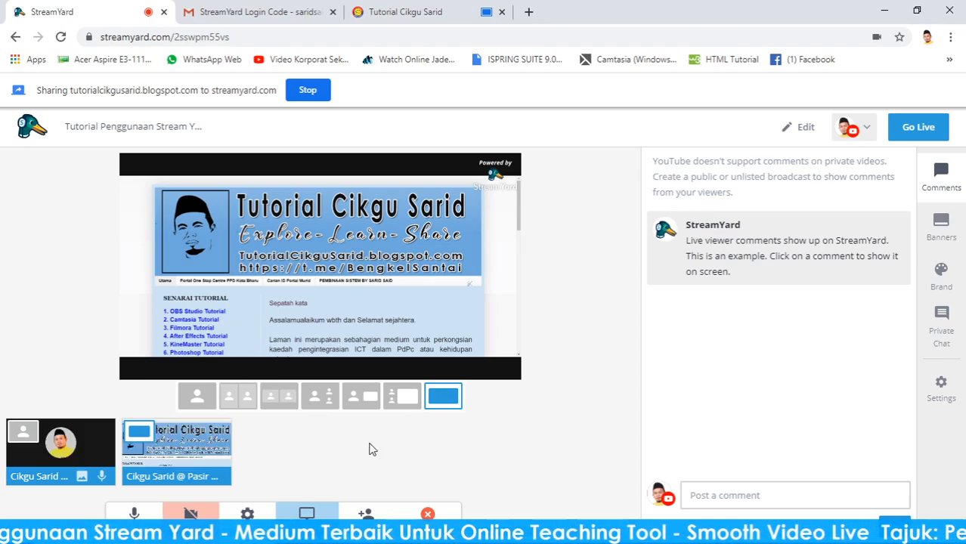
{"action": "mouse_move", "coordinate": [23, 440]}
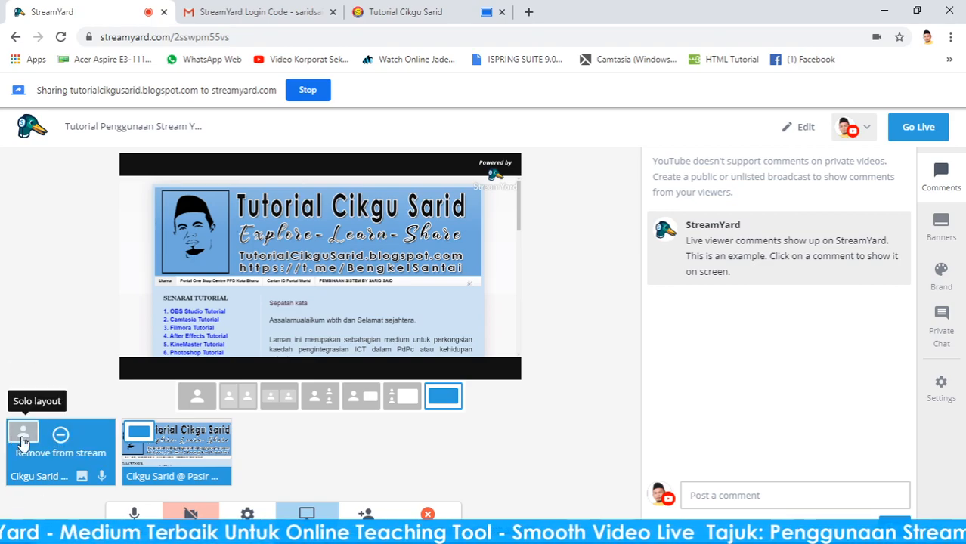
{"action": "left_click", "coordinate": [22, 441]}
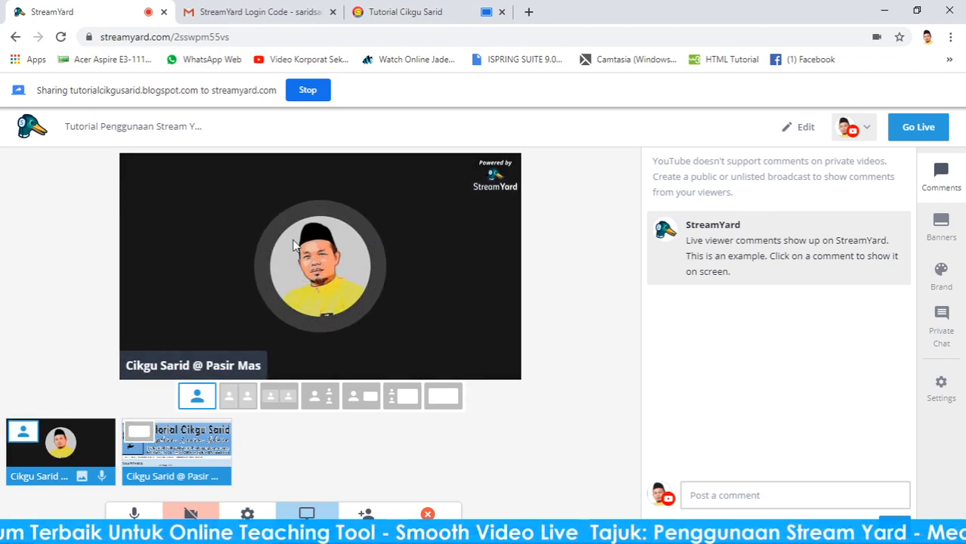
{"action": "left_click", "coordinate": [248, 399]}
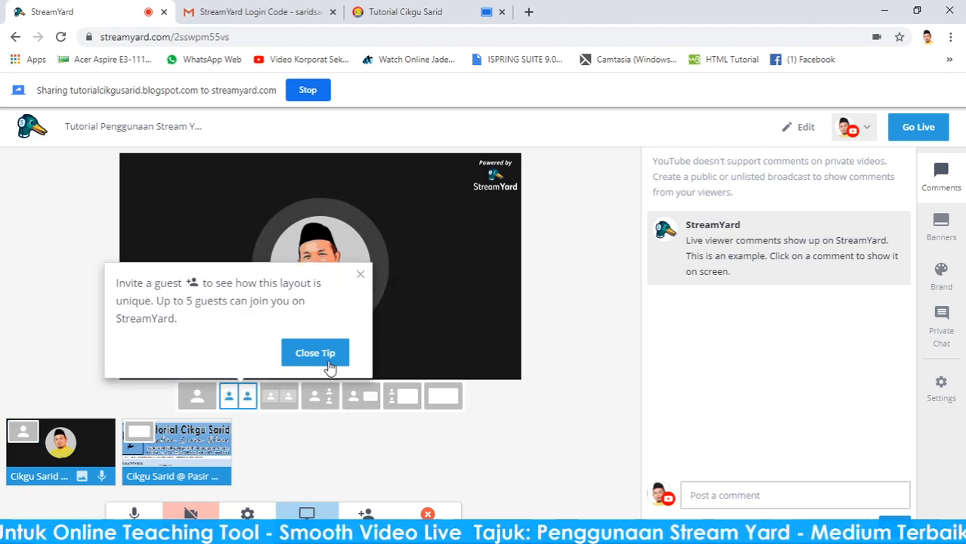
{"action": "left_click", "coordinate": [330, 366]}
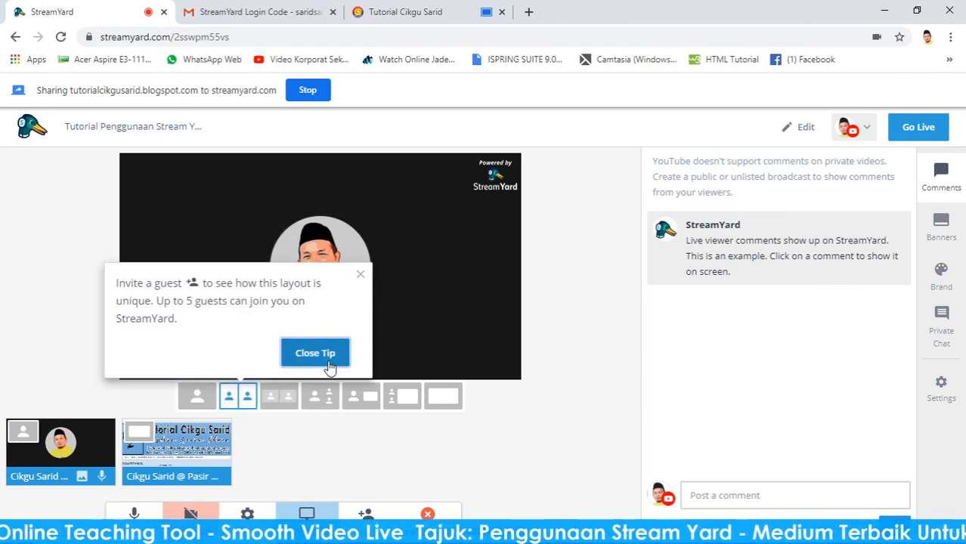
{"action": "left_click", "coordinate": [238, 401]}
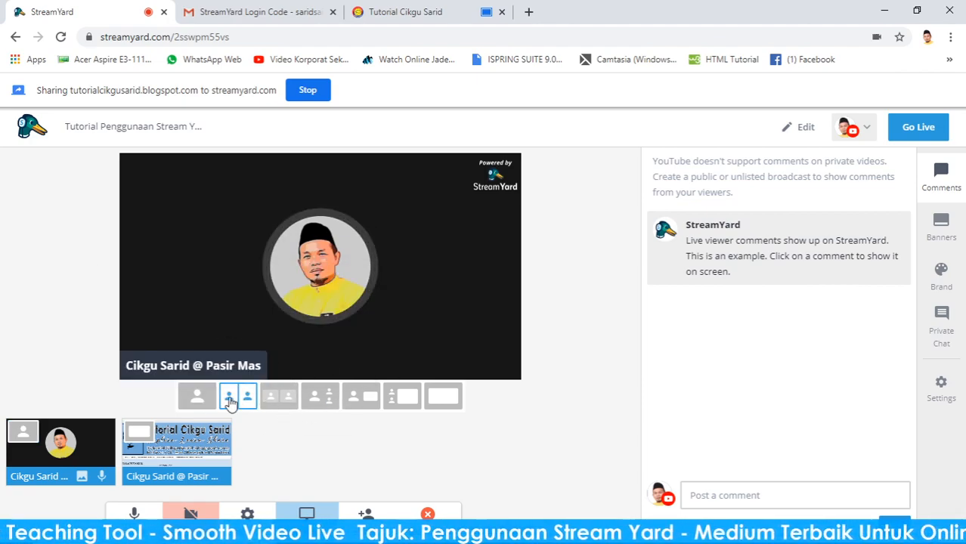
{"action": "left_click", "coordinate": [326, 405]}
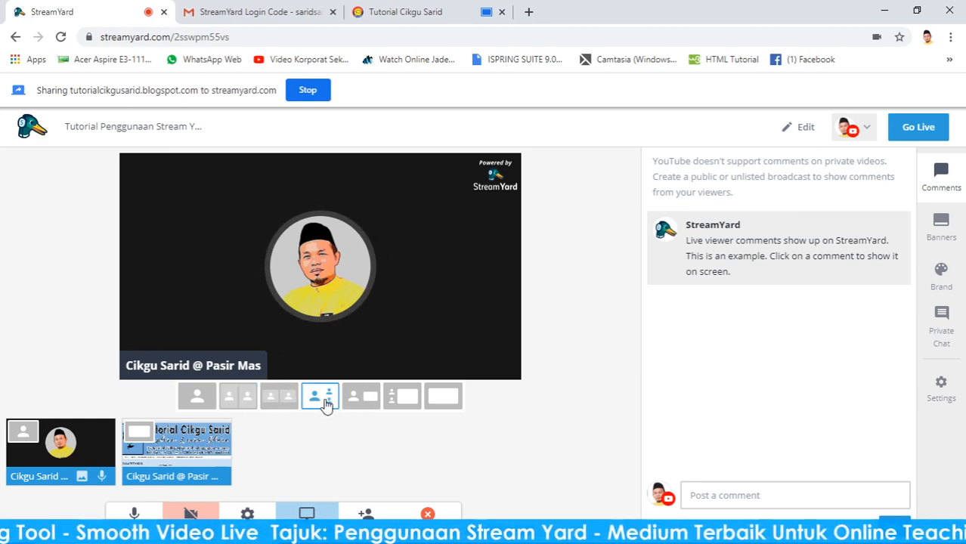
Step: Put the shared blog tab on the stream, turn on the camera, and switch to the layout with a large presenter and small shared screen
{"action": "left_click", "coordinate": [402, 405]}
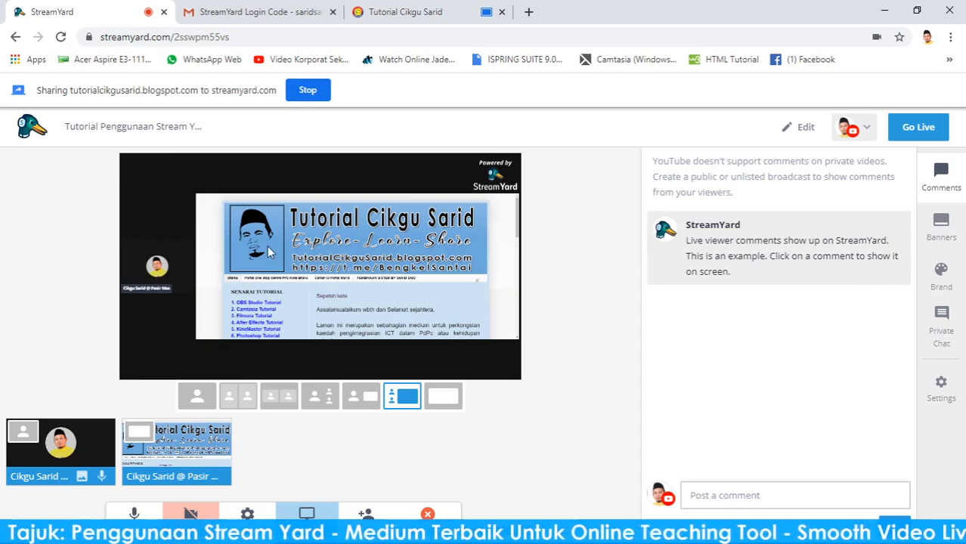
{"action": "left_click", "coordinate": [194, 514]}
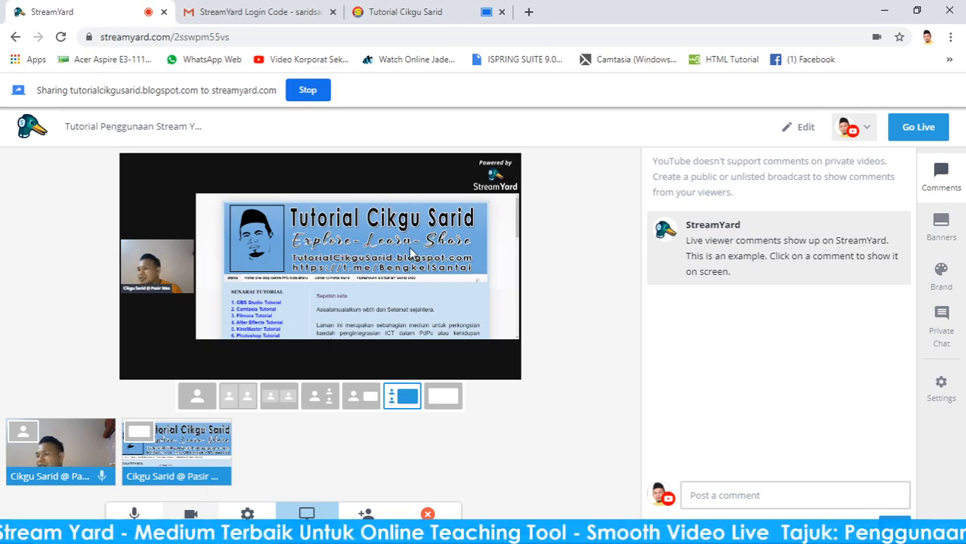
{"action": "left_click", "coordinate": [362, 399]}
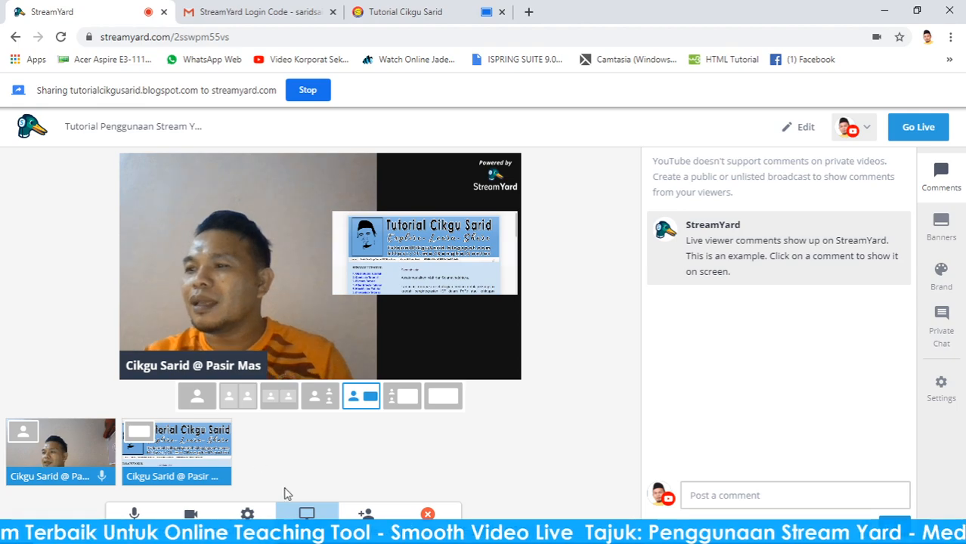
Step: Stop sharing the blog tab and turn off the camera so the stream uses the avatar
{"action": "left_click", "coordinate": [308, 97]}
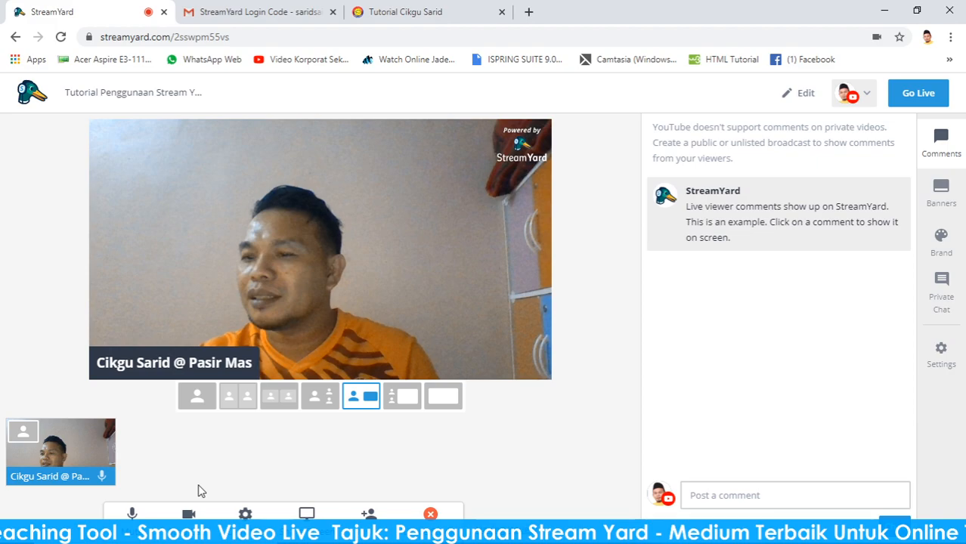
{"action": "left_click", "coordinate": [189, 516]}
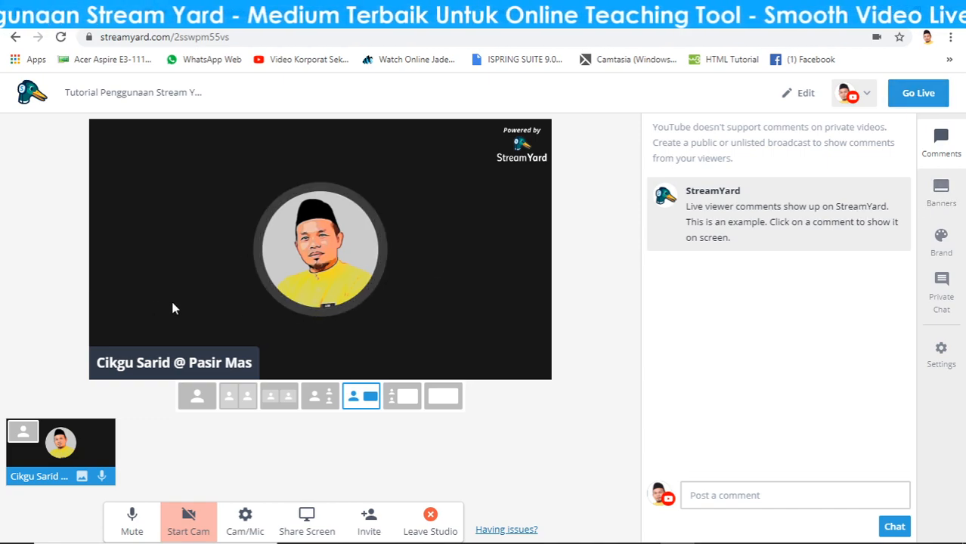
{"action": "left_click", "coordinate": [155, 366]}
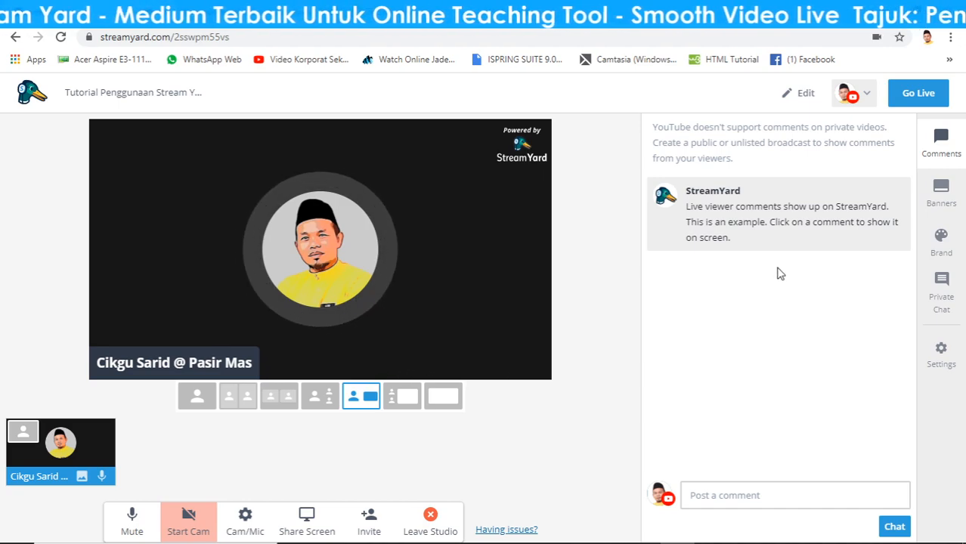
Step: Show the first example banner on the stream and hide it again
{"action": "left_click", "coordinate": [946, 193]}
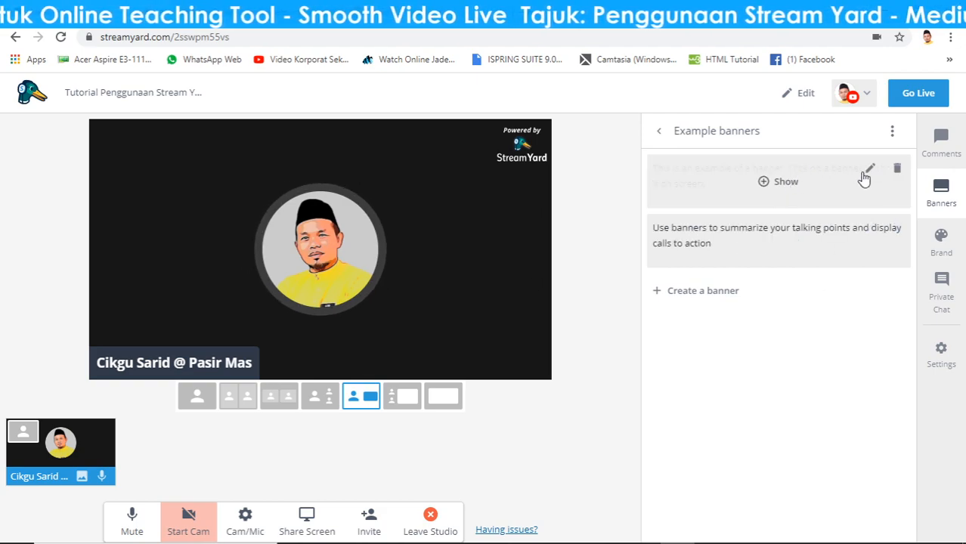
{"action": "left_click", "coordinate": [772, 183]}
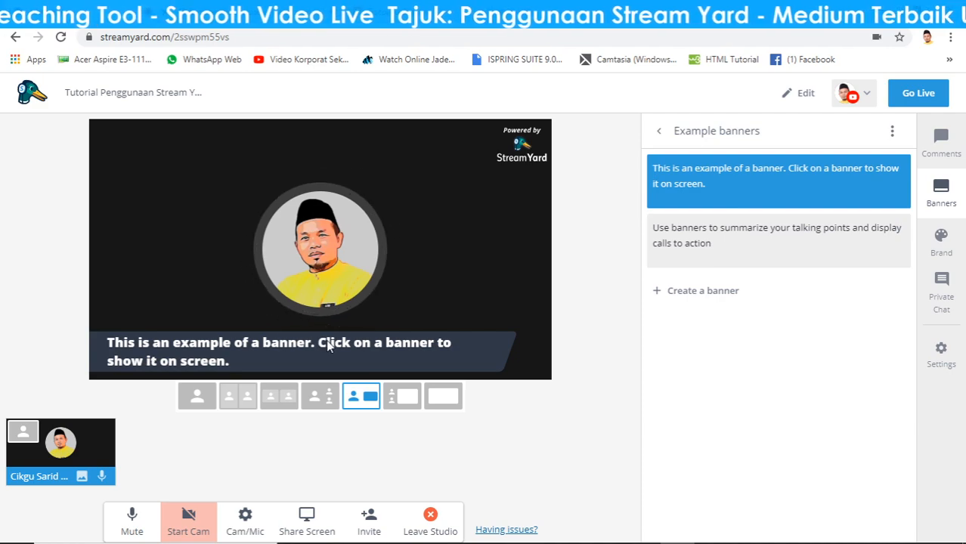
{"action": "left_click", "coordinate": [784, 187]}
Step: Rewrite the first example banner as "Tutorial Stream Yard episode 1", make it a scrolling ticker, and show it on the stream
{"action": "left_click", "coordinate": [870, 173]}
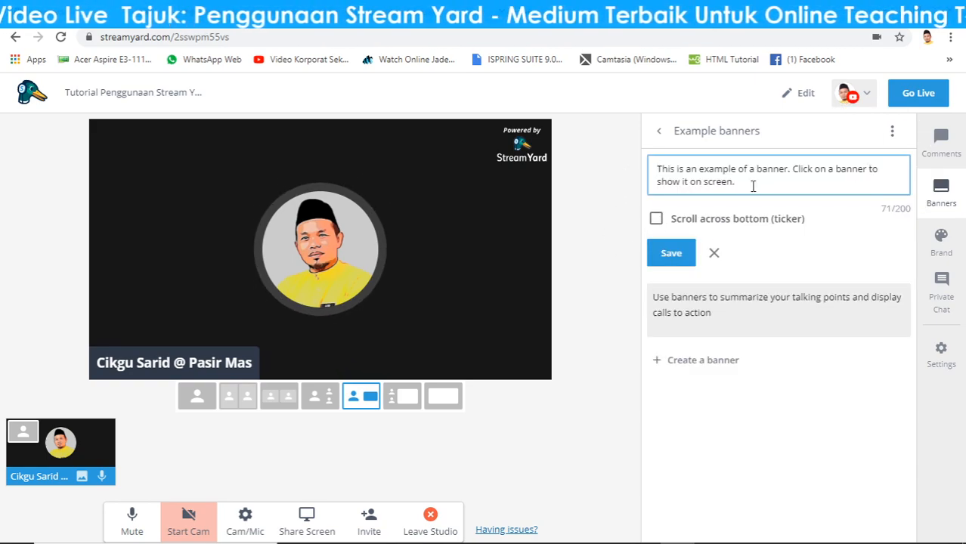
{"action": "left_click_drag", "start_coordinate": [632, 177], "coordinate": [623, 170]}
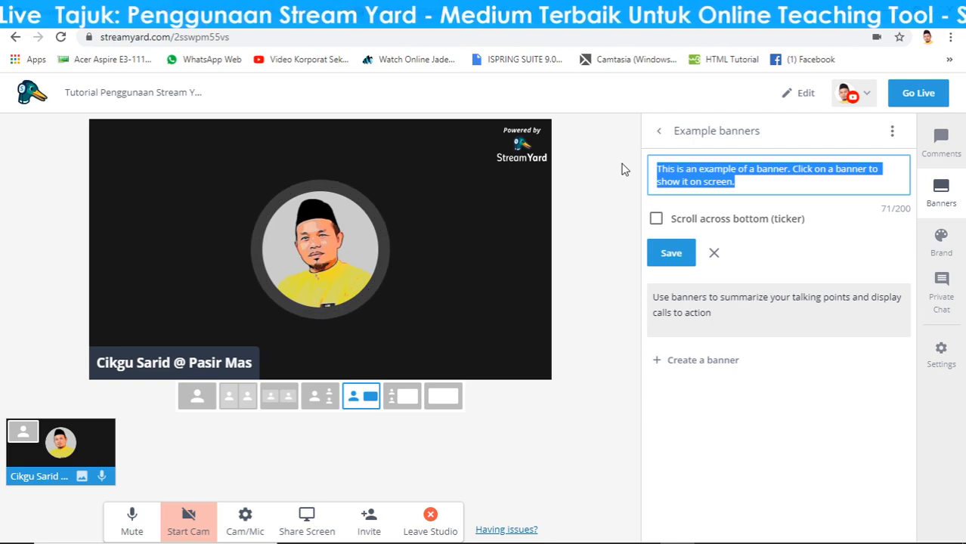
{"action": "type", "text": "Tutorial"}
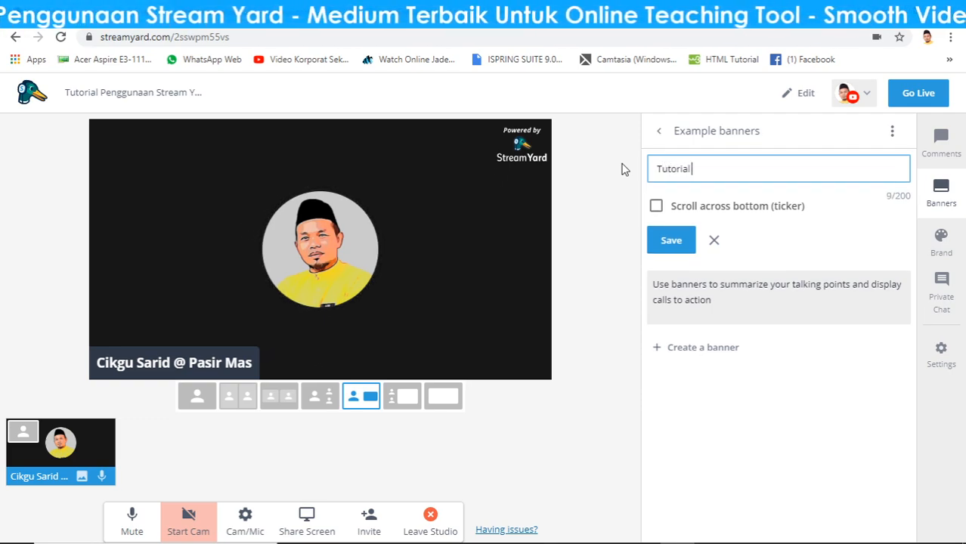
{"action": "type", "text": " Stream Yard episode 1"}
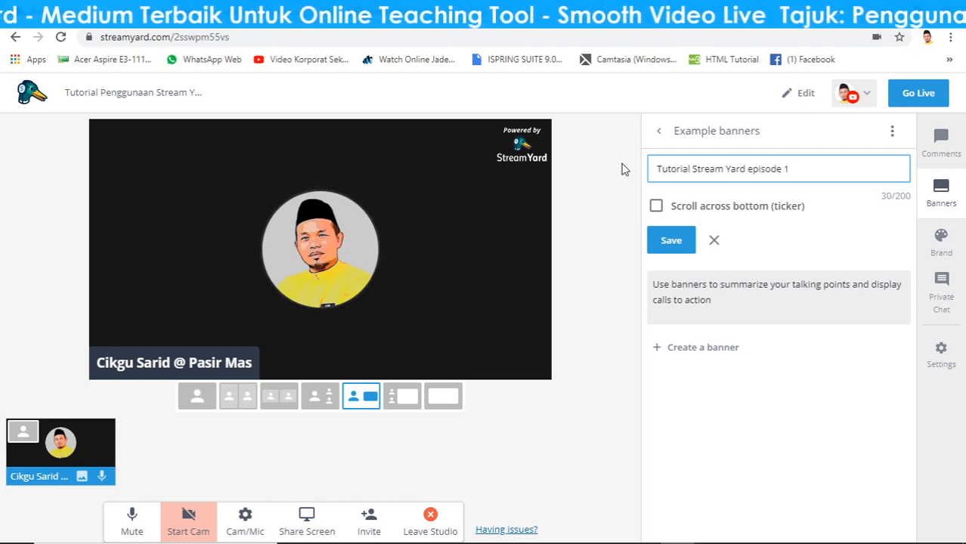
{"action": "left_click", "coordinate": [657, 211]}
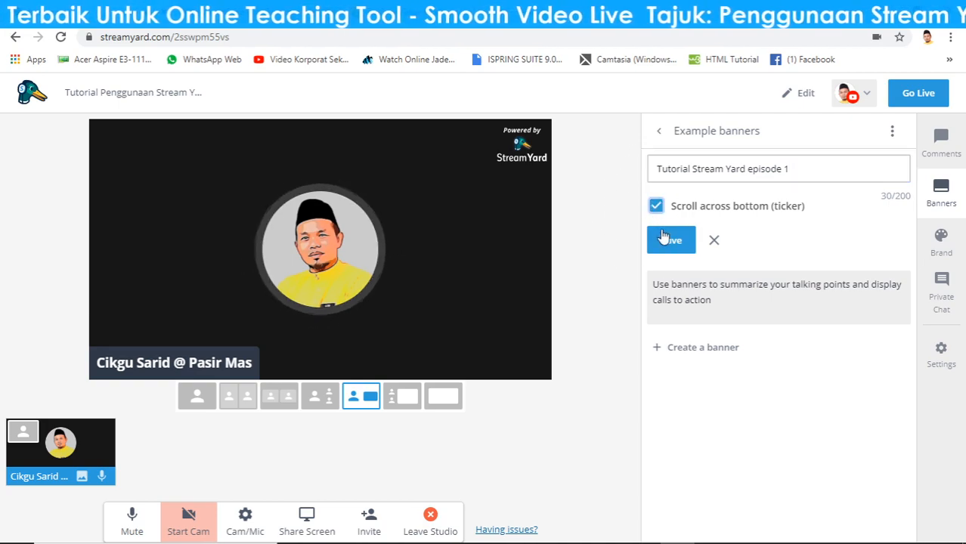
{"action": "left_click", "coordinate": [669, 240]}
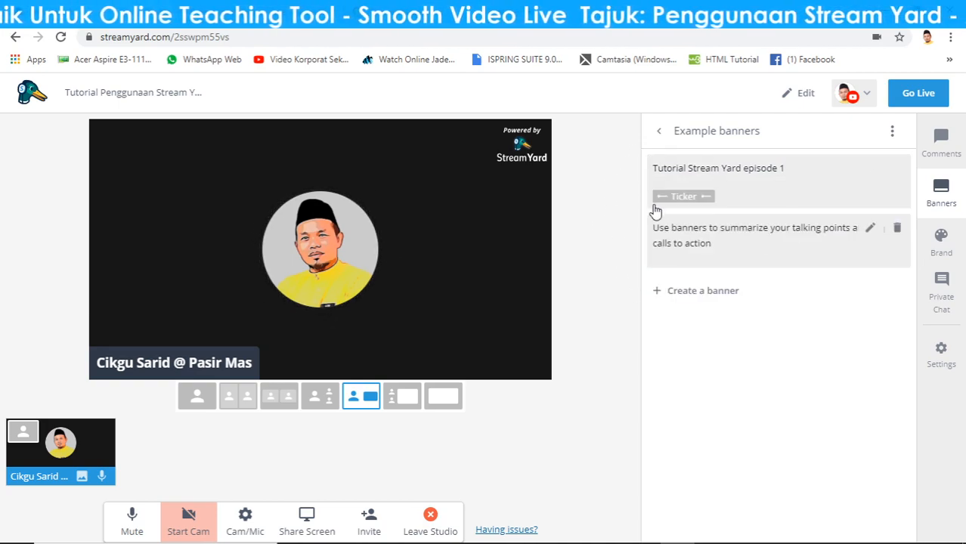
{"action": "left_click", "coordinate": [779, 184]}
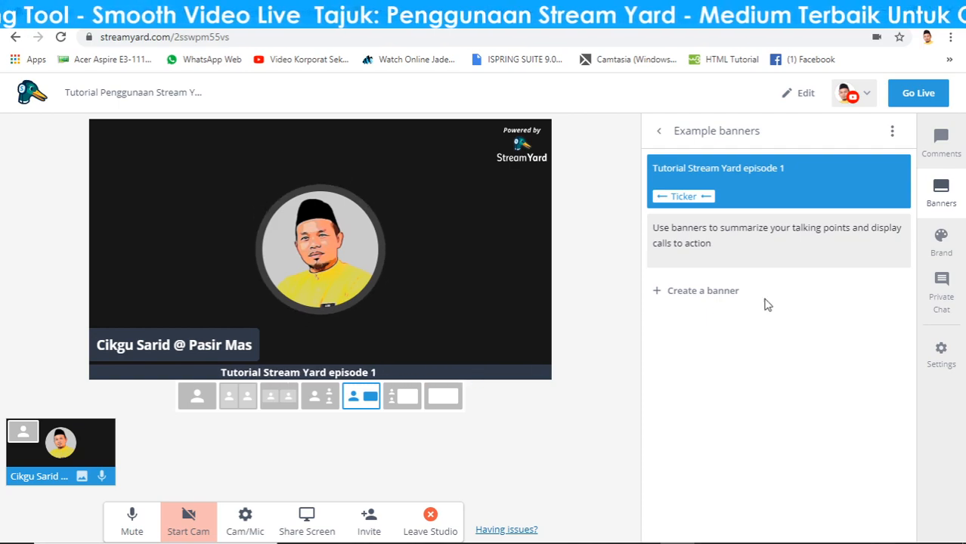
Step: Set the brand color to the pink shade #e80962
{"action": "left_click", "coordinate": [943, 248]}
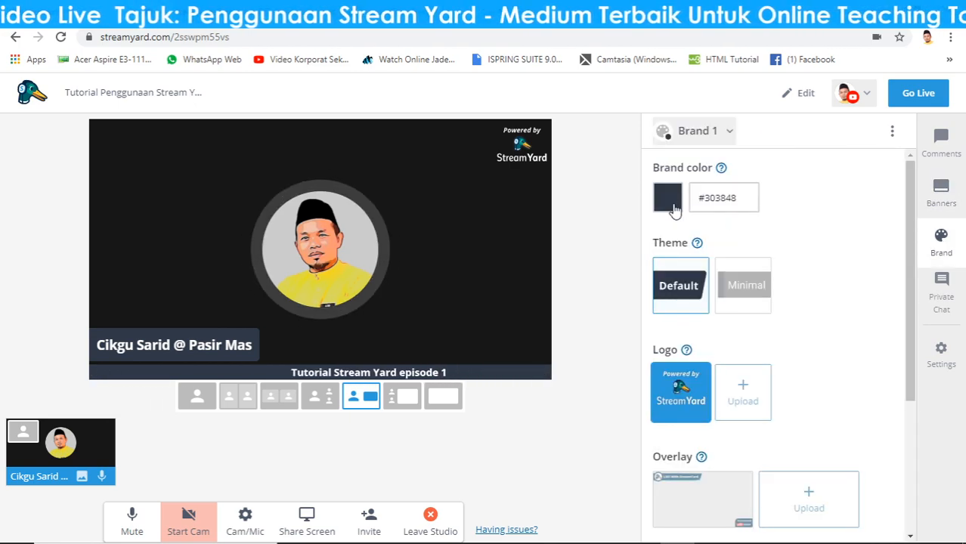
{"action": "left_click", "coordinate": [672, 202]}
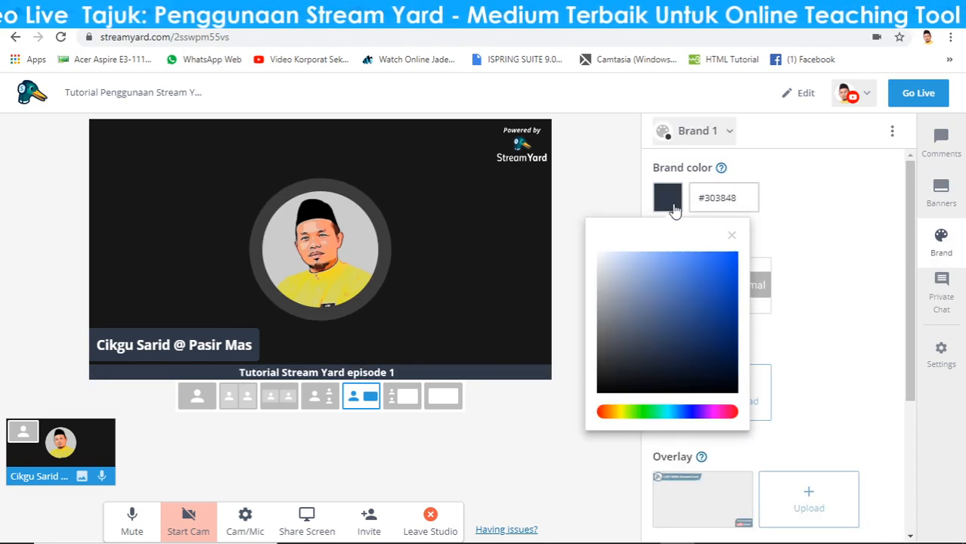
{"action": "left_click", "coordinate": [609, 415]}
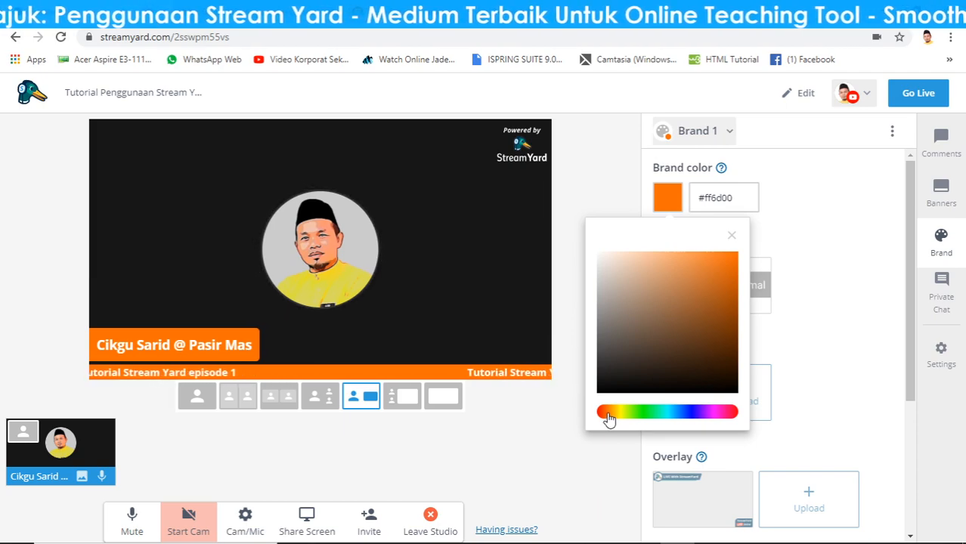
{"action": "left_click", "coordinate": [730, 414]}
{"action": "left_click", "coordinate": [731, 264]}
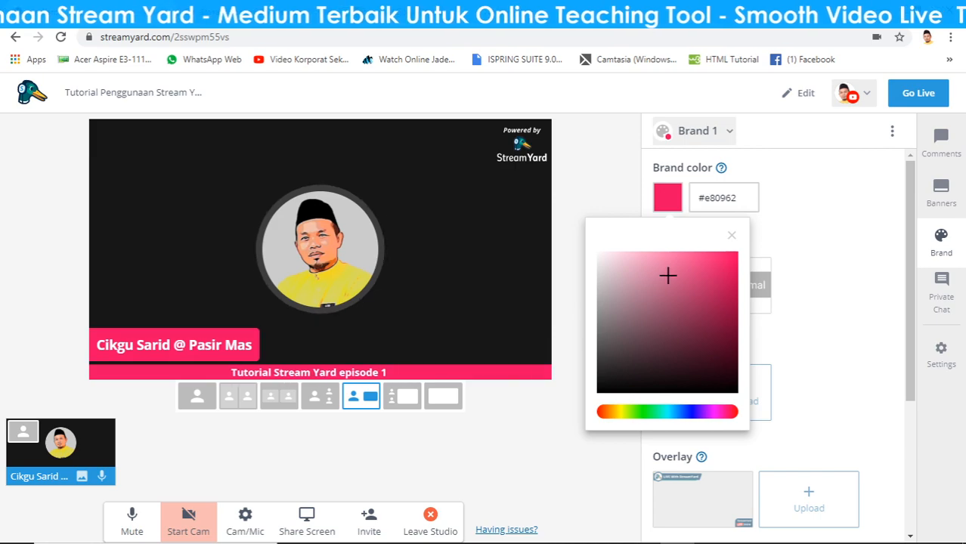
{"action": "left_click", "coordinate": [731, 236]}
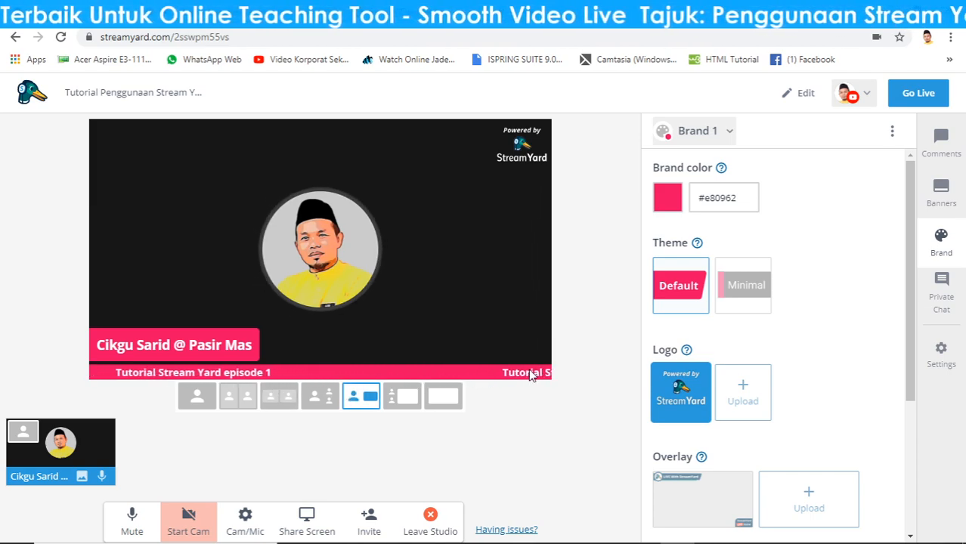
Step: Preview the Minimal theme before restoring Default, and show and hide the "LIVE With StreamYard" sample overlay
{"action": "left_click", "coordinate": [747, 295]}
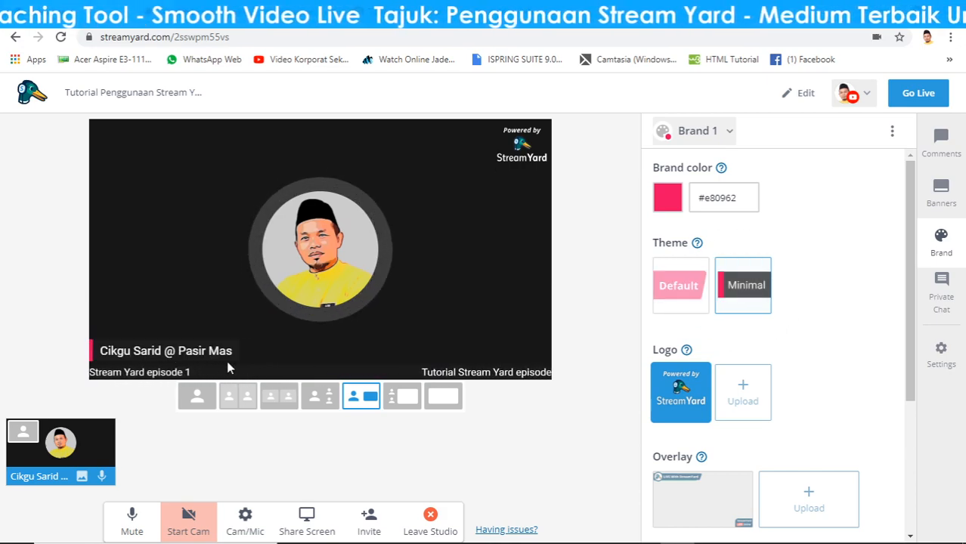
{"action": "left_click", "coordinate": [669, 296]}
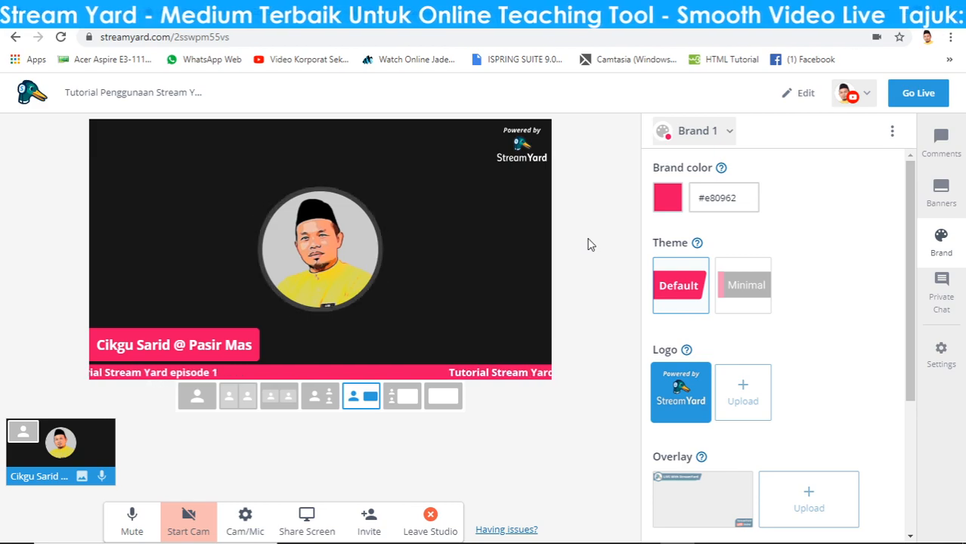
{"action": "scroll", "coordinate": [710, 446], "scroll_direction": "down", "scroll_amount": 1}
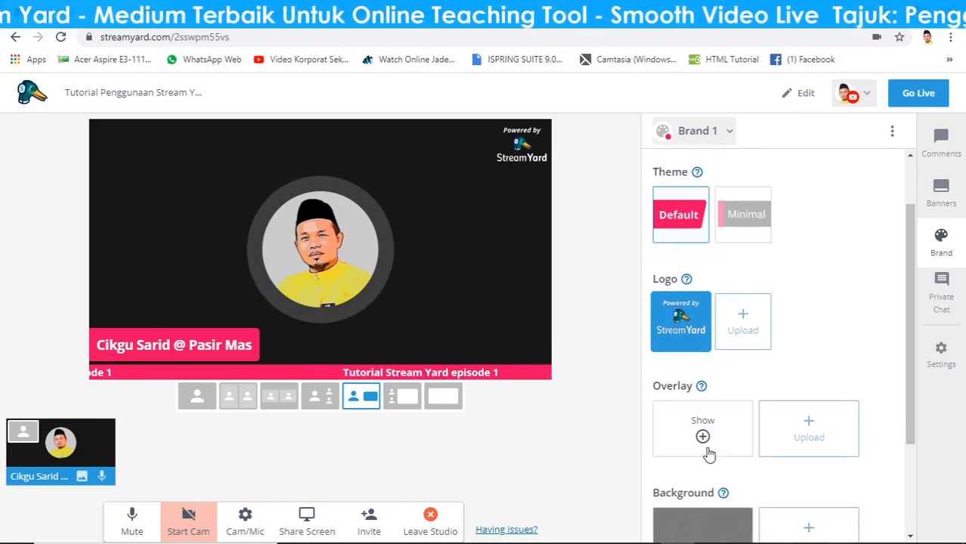
{"action": "left_click", "coordinate": [690, 425]}
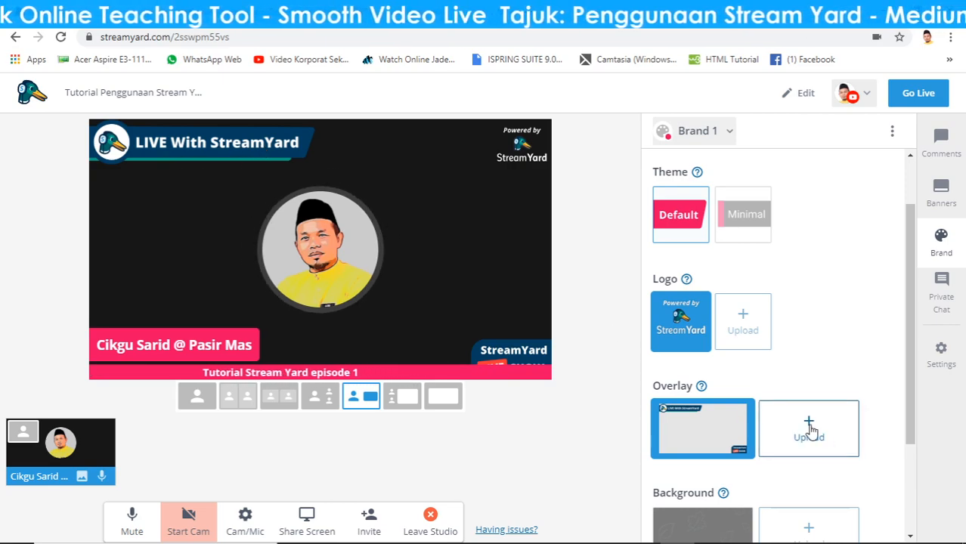
{"action": "mouse_move", "coordinate": [730, 439]}
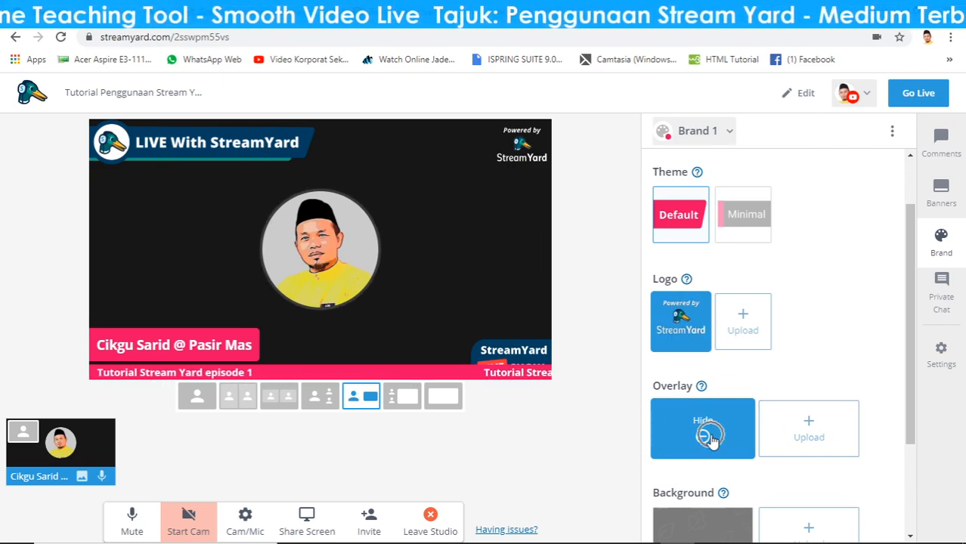
{"action": "left_click", "coordinate": [704, 437]}
Step: Toggle the sample background on and off for the stream
{"action": "scroll", "coordinate": [726, 393], "scroll_direction": "down", "scroll_amount": 2}
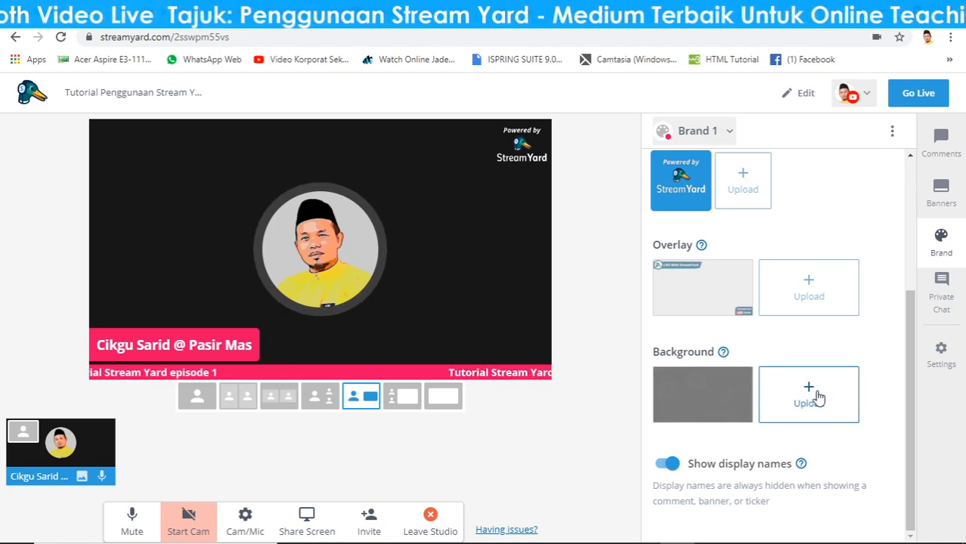
{"action": "left_click", "coordinate": [702, 402]}
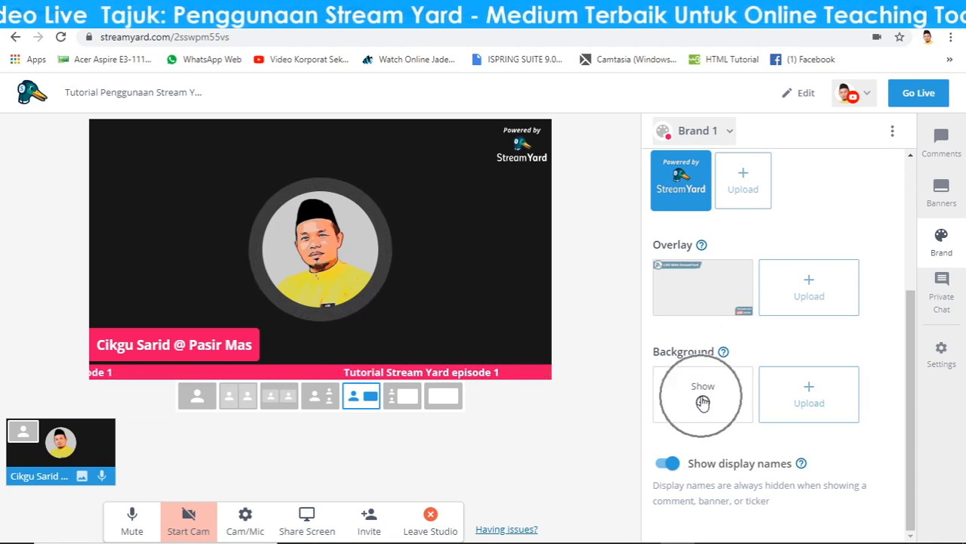
{"action": "left_click", "coordinate": [702, 402]}
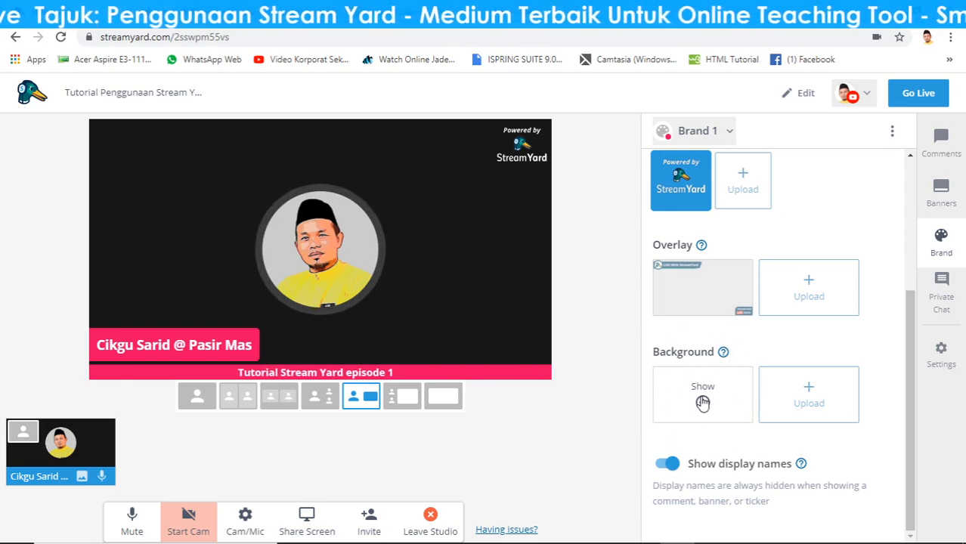
Step: Show the sample background on the stream, share the tutorial blog's Chrome tab, and return to the studio
{"action": "left_click", "coordinate": [702, 402]}
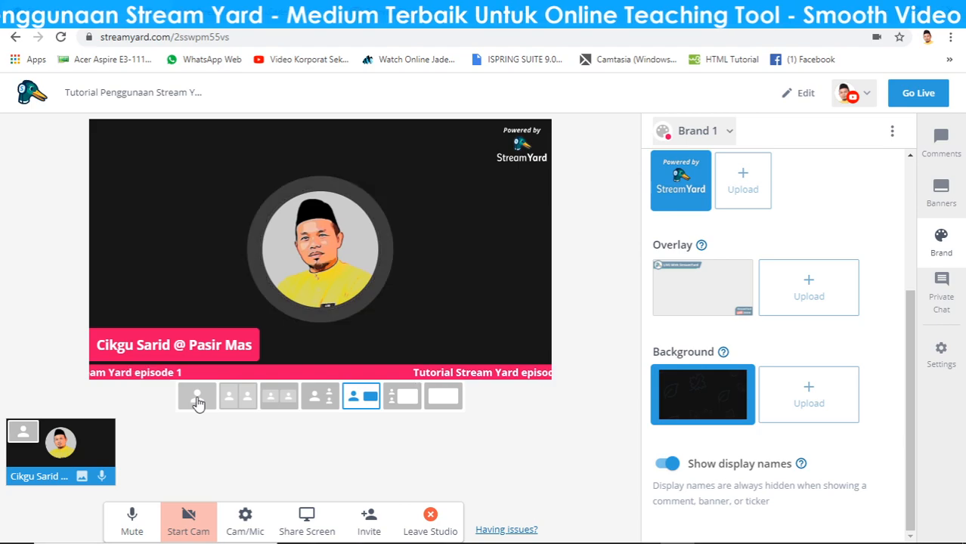
{"action": "left_click", "coordinate": [307, 516]}
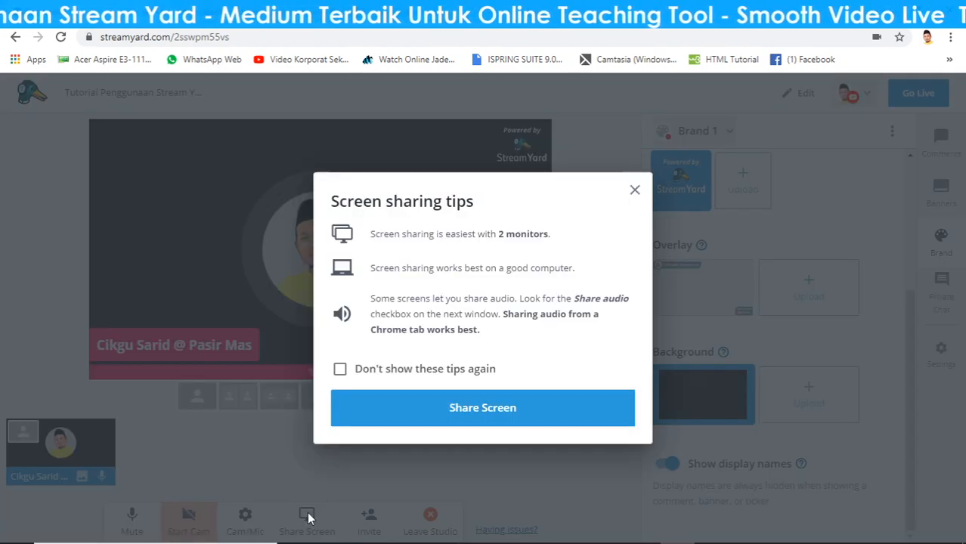
{"action": "left_click", "coordinate": [443, 408]}
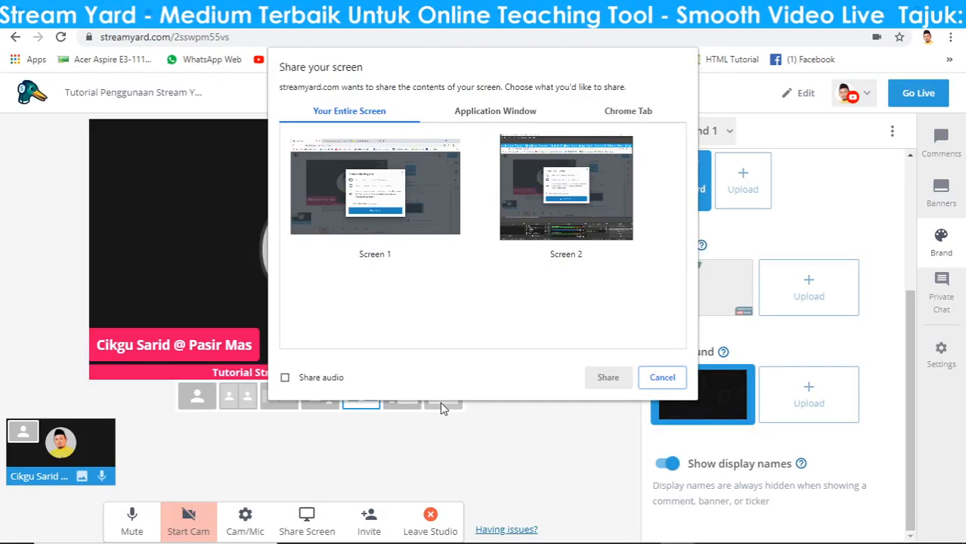
{"action": "left_click", "coordinate": [614, 114]}
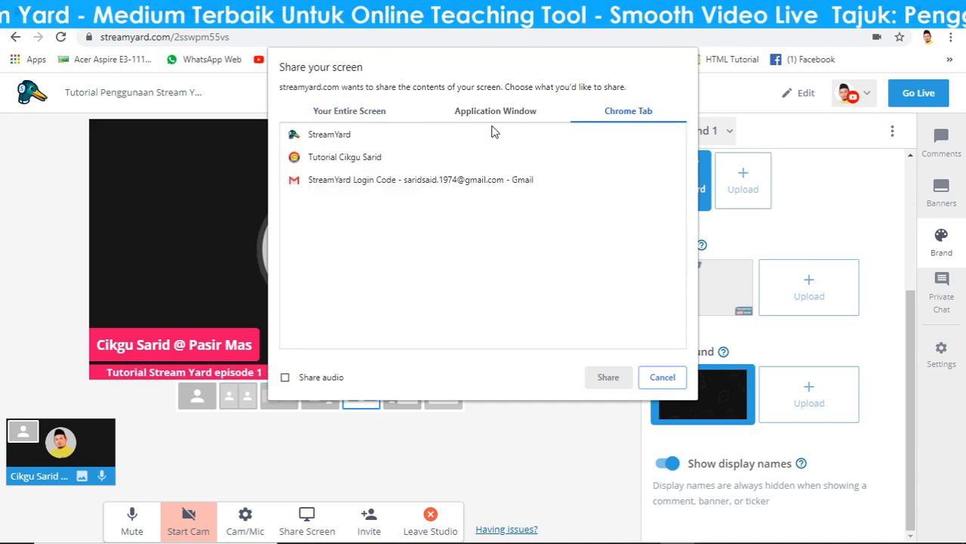
{"action": "left_click", "coordinate": [326, 159]}
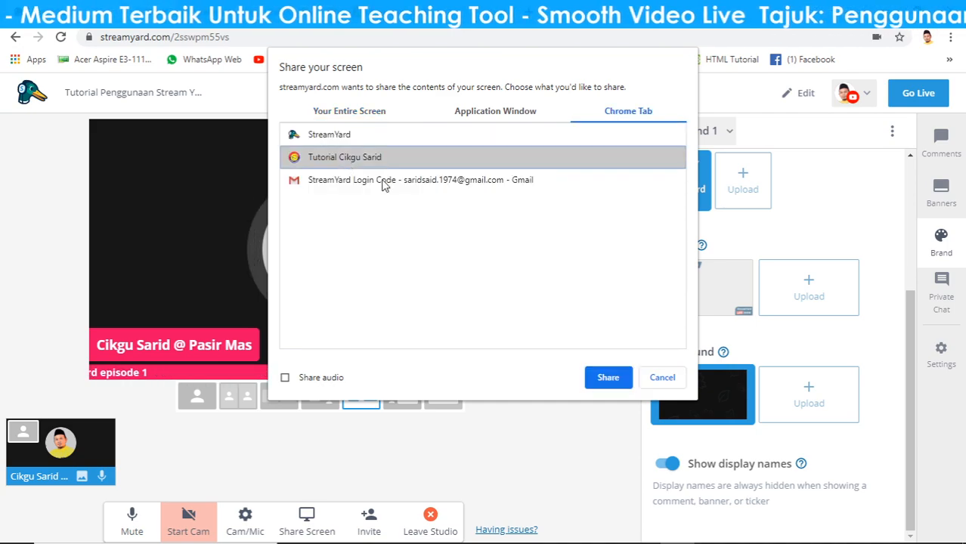
{"action": "left_click", "coordinate": [595, 380]}
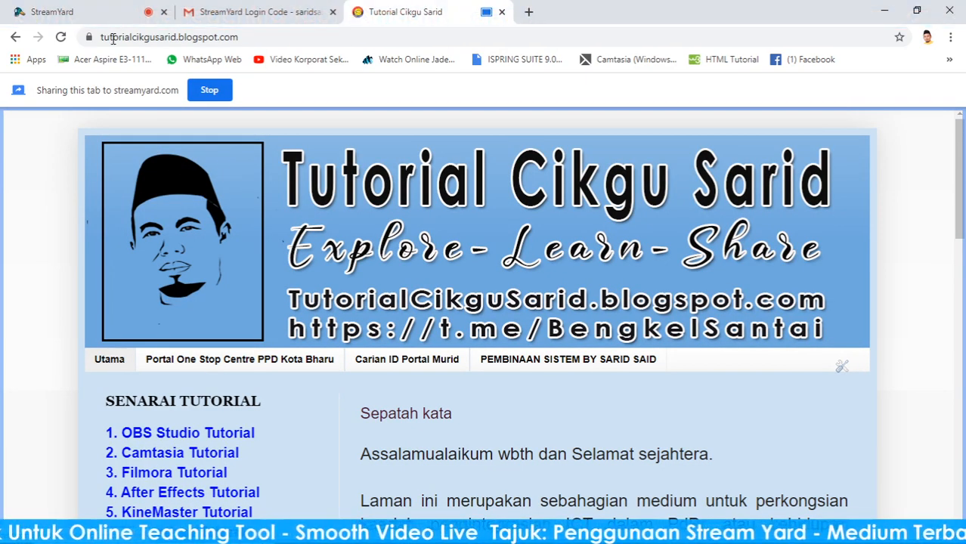
{"action": "left_click", "coordinate": [81, 14]}
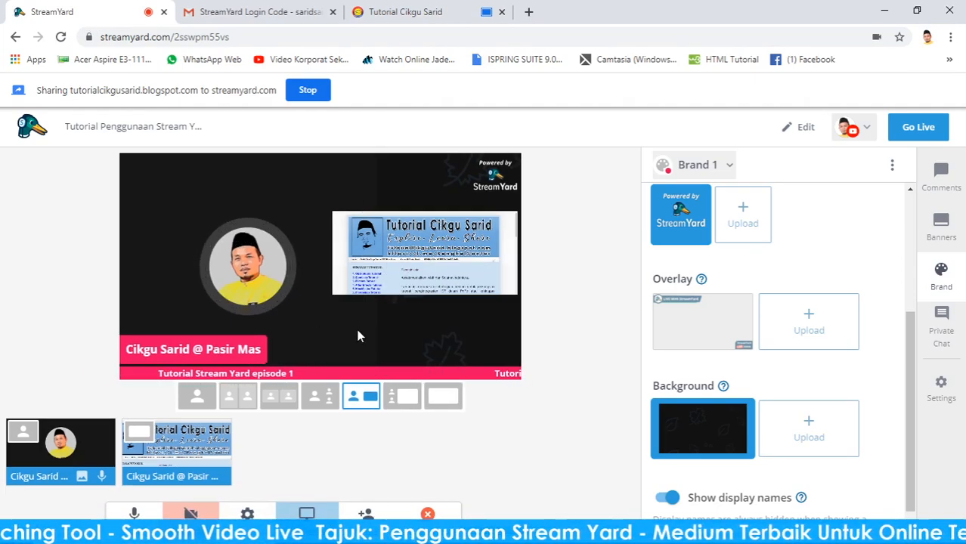
Step: Apply the layout with a small camera view beside the large shared screen, and start the camera
{"action": "left_click", "coordinate": [405, 398]}
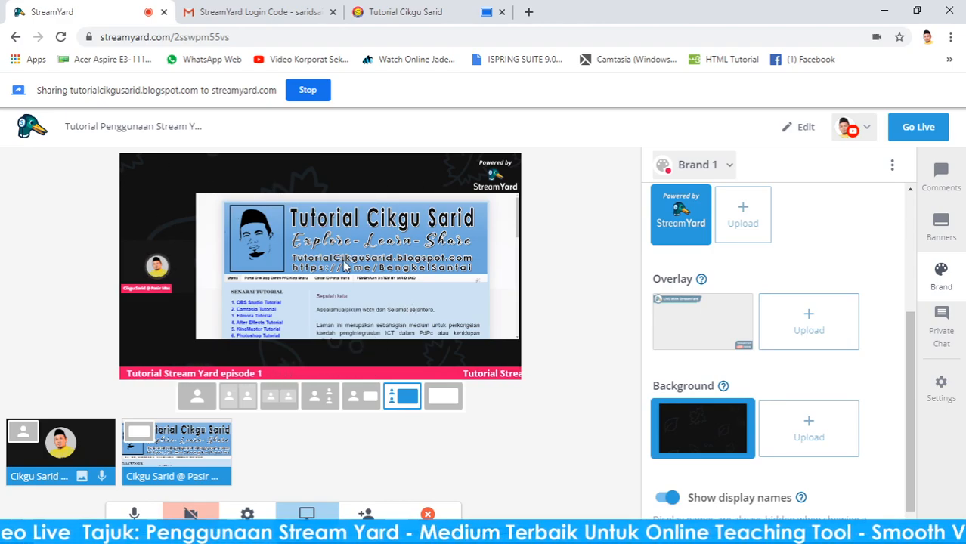
{"action": "mouse_move", "coordinate": [713, 443]}
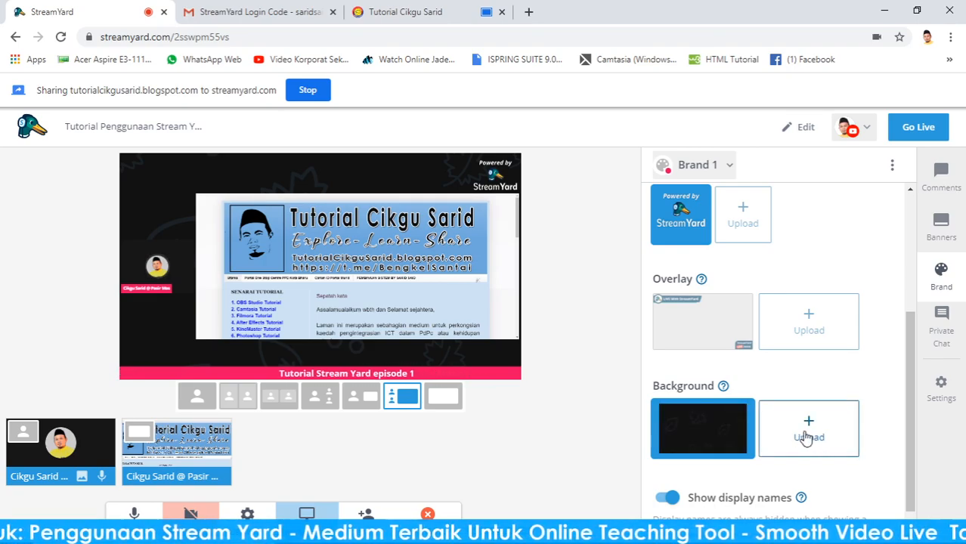
{"action": "mouse_move", "coordinate": [196, 474]}
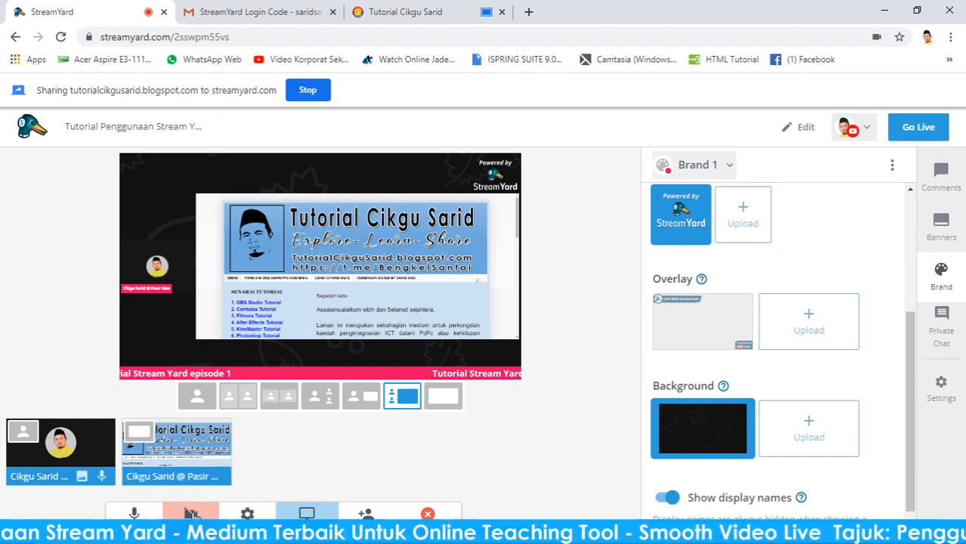
{"action": "left_click", "coordinate": [191, 514]}
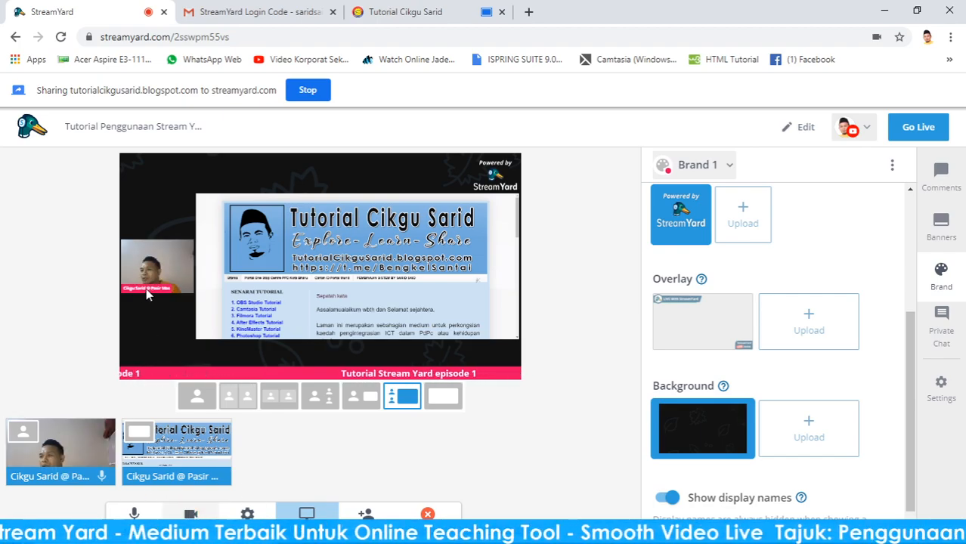
Step: Turn the display names on the stream off and back on
{"action": "left_click", "coordinate": [668, 501]}
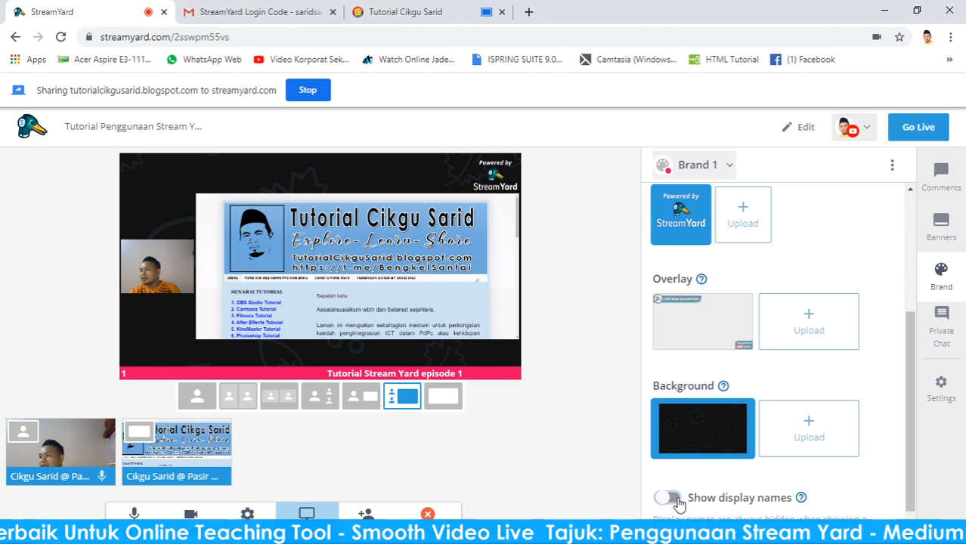
{"action": "left_click", "coordinate": [676, 499]}
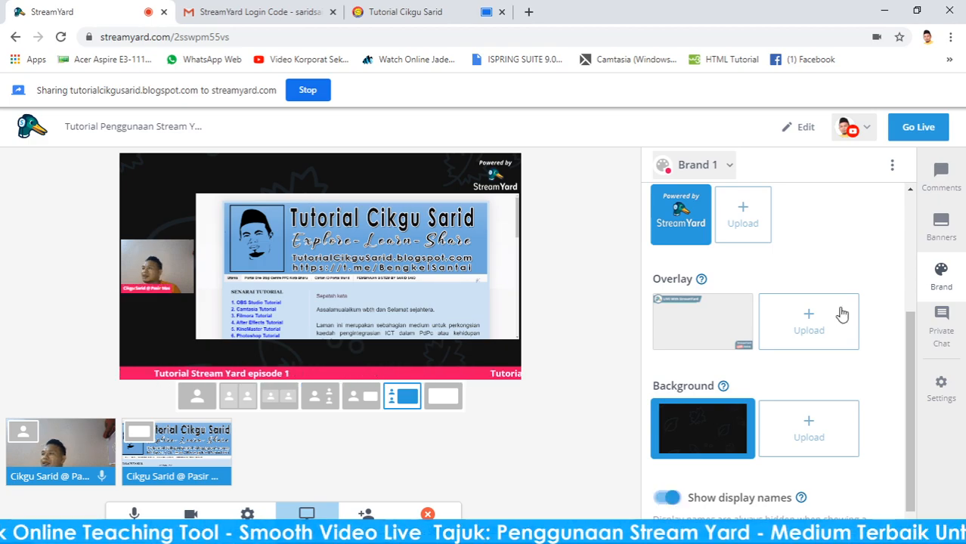
Step: Show the example StreamYard viewer comment on the stream and hide it again
{"action": "left_click", "coordinate": [945, 177]}
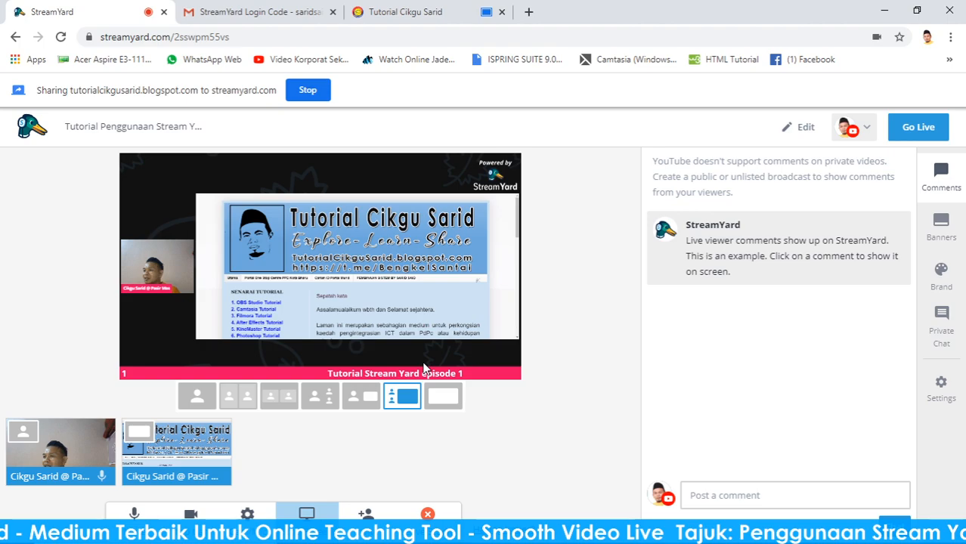
{"action": "left_click", "coordinate": [766, 249]}
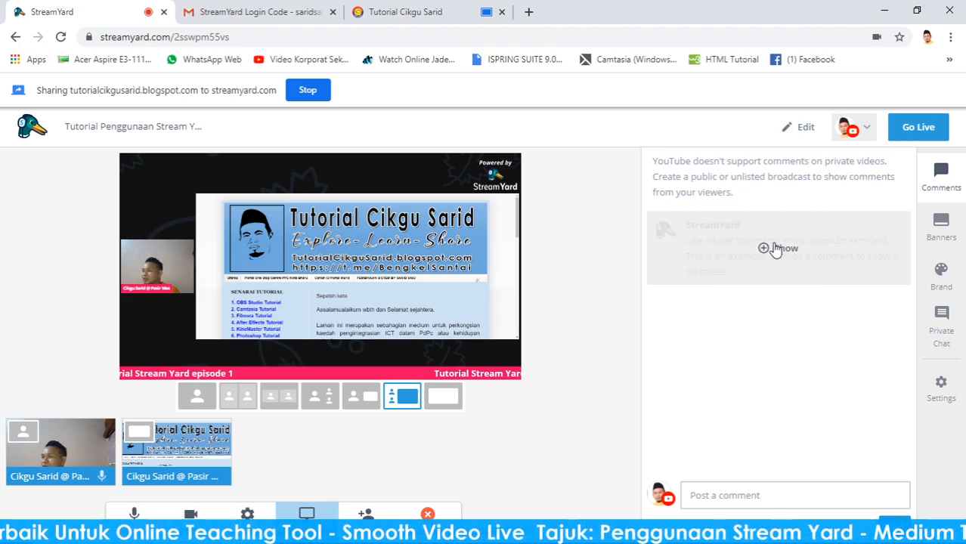
{"action": "left_click", "coordinate": [775, 249]}
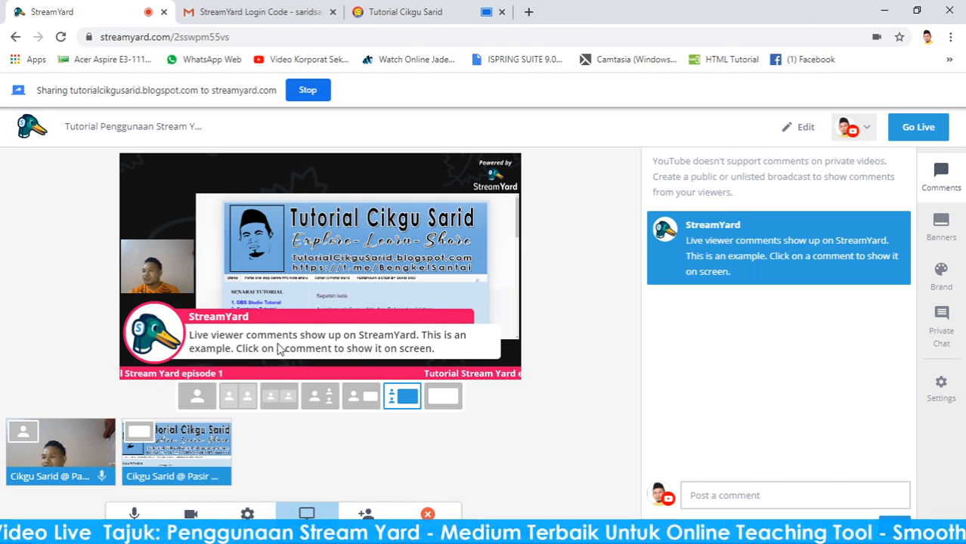
{"action": "left_click", "coordinate": [775, 247]}
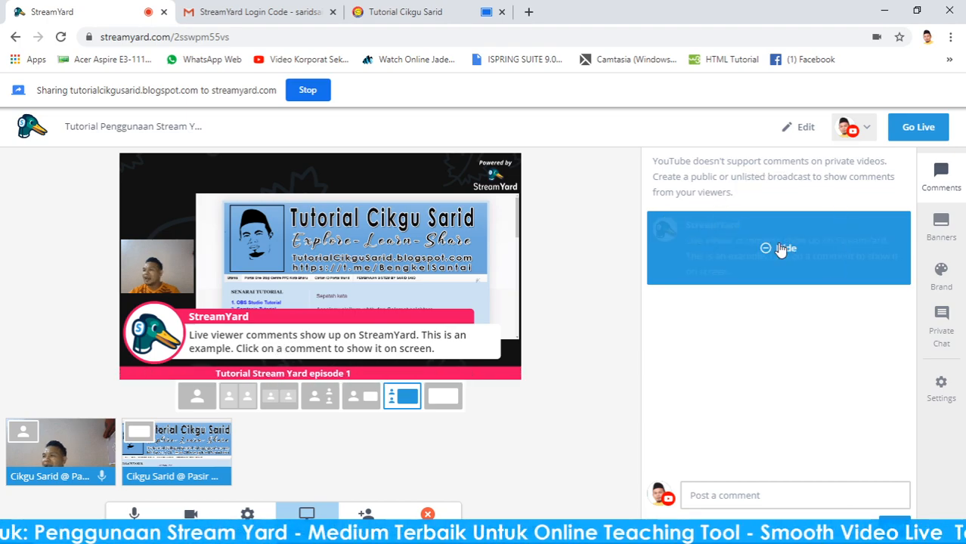
{"action": "left_click", "coordinate": [781, 249]}
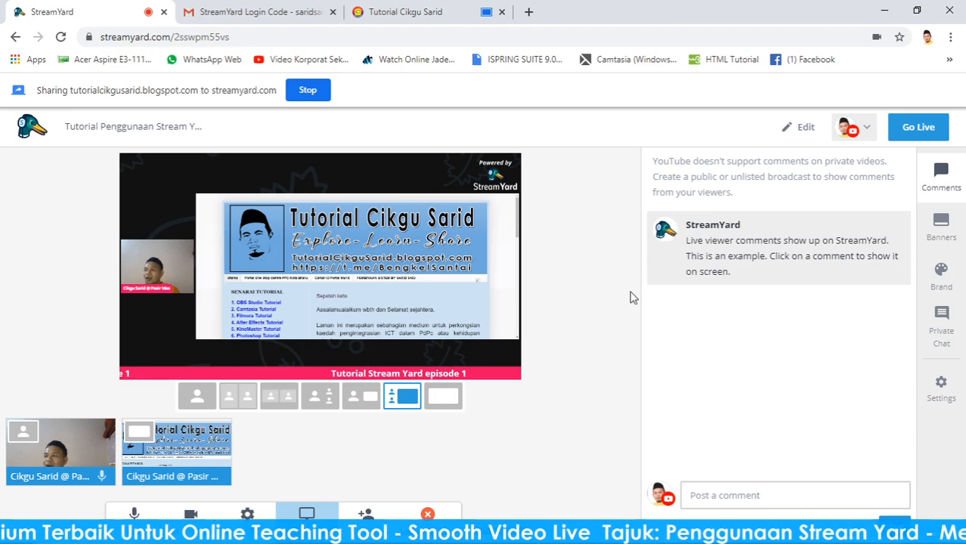
Step: View the General section of the studio settings and close the settings
{"action": "left_click", "coordinate": [940, 388]}
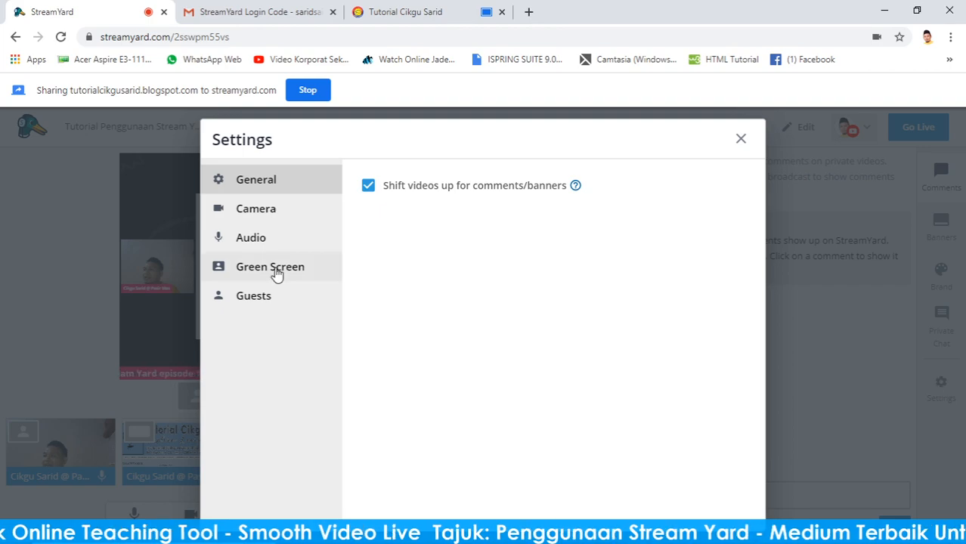
{"action": "left_click", "coordinate": [741, 141]}
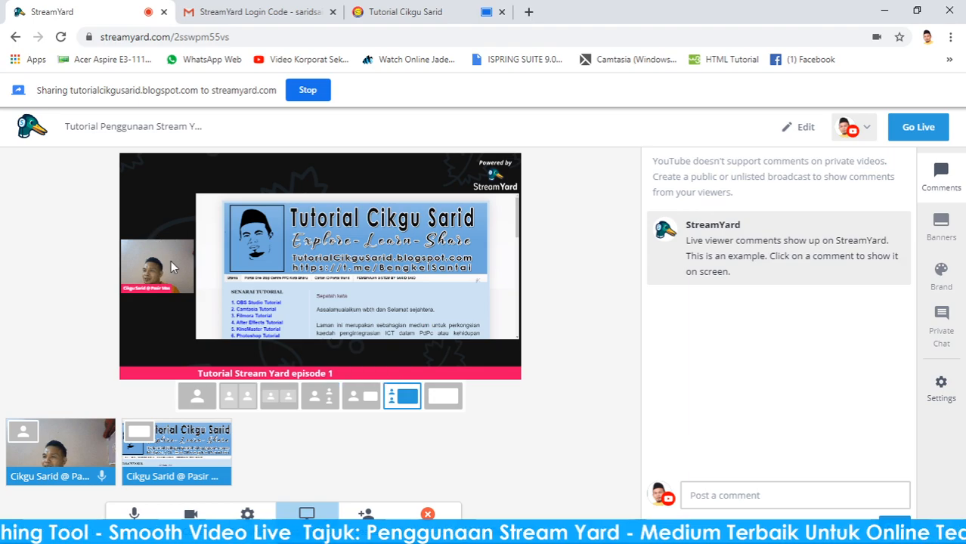